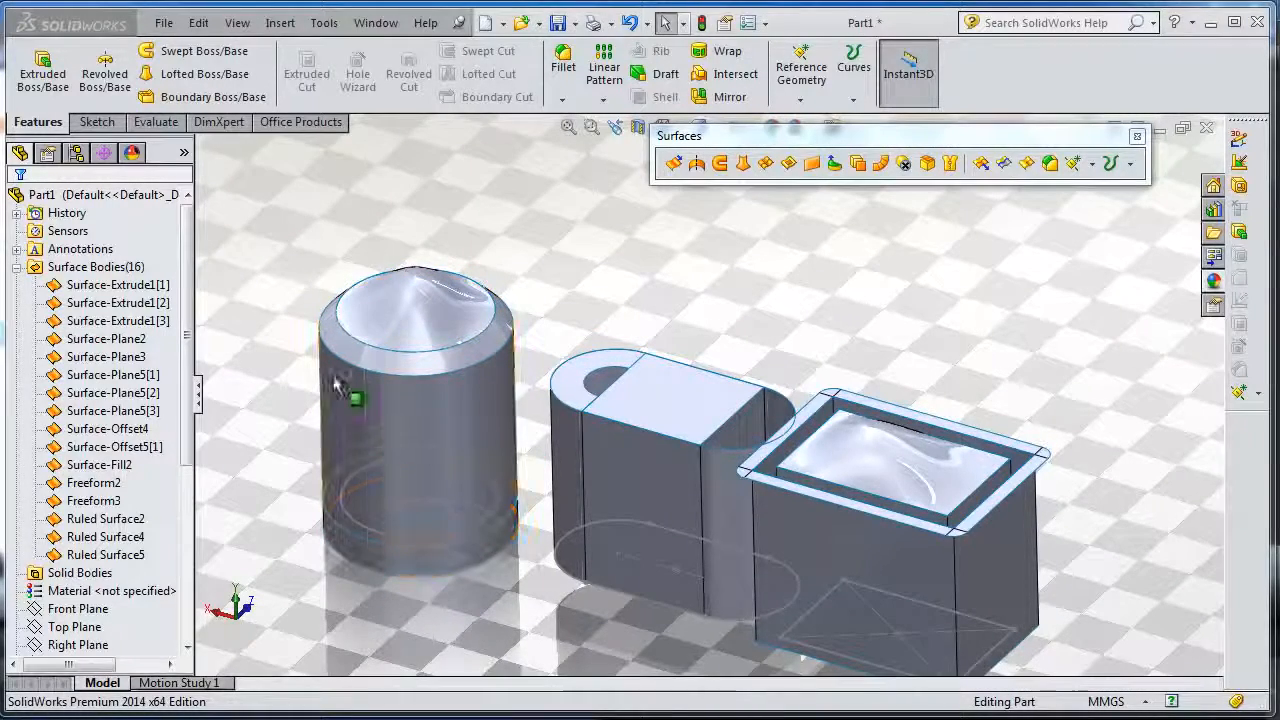
{"action": "scroll", "coordinate": [400, 400], "scroll_direction": "down", "scroll_amount": 3}
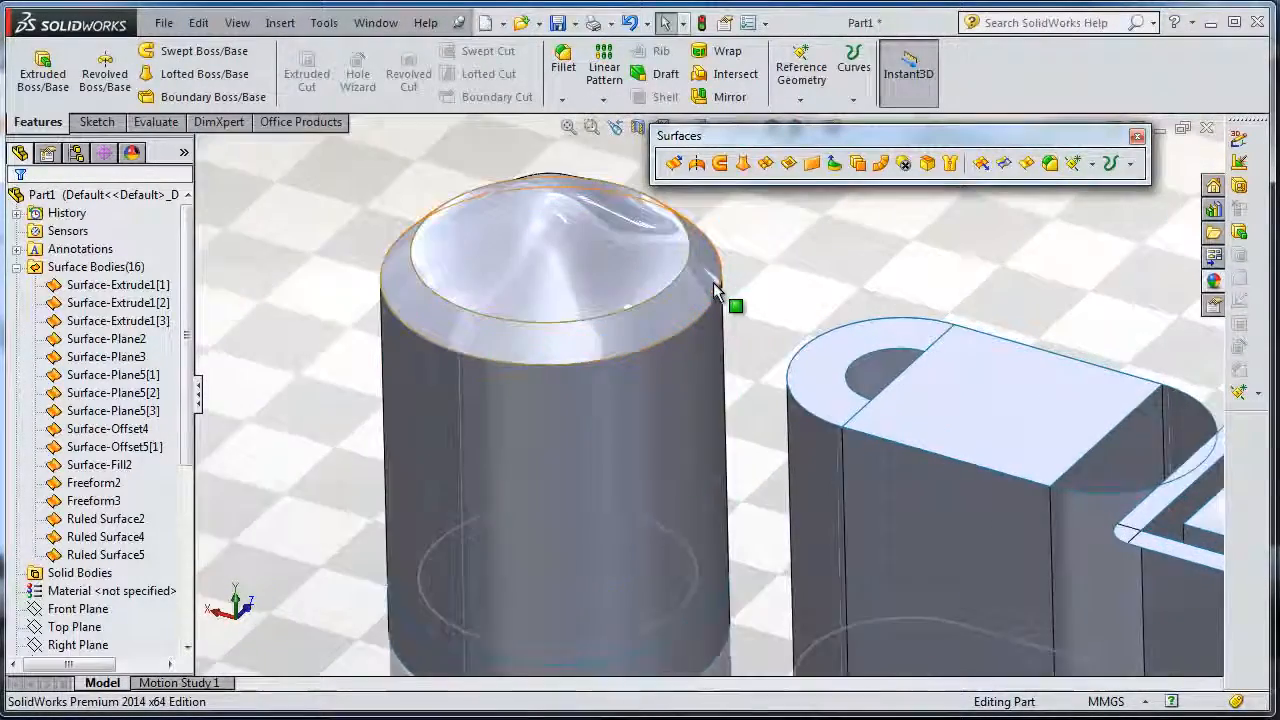
{"action": "scroll", "coordinate": [725, 295], "scroll_direction": "down", "scroll_amount": 3}
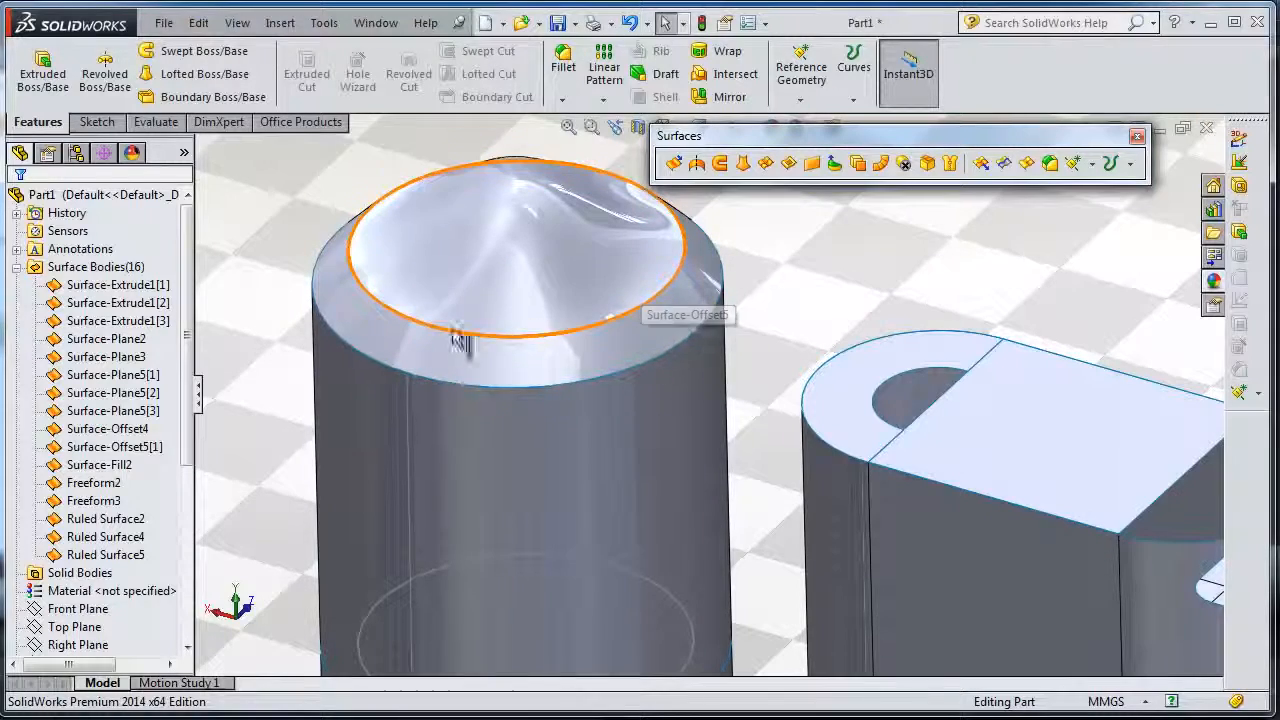
- Inspect the cylinder's dome, ring and side surfaces by selecting them, then clear the selection
{"action": "mouse_move", "coordinate": [560, 330]}
{"action": "middle_mouse_down"}
{"action": "mouse_move", "coordinate": [590, 390]}
{"action": "mouse_move", "coordinate": [609, 305]}
{"action": "middle_mouse_up"}
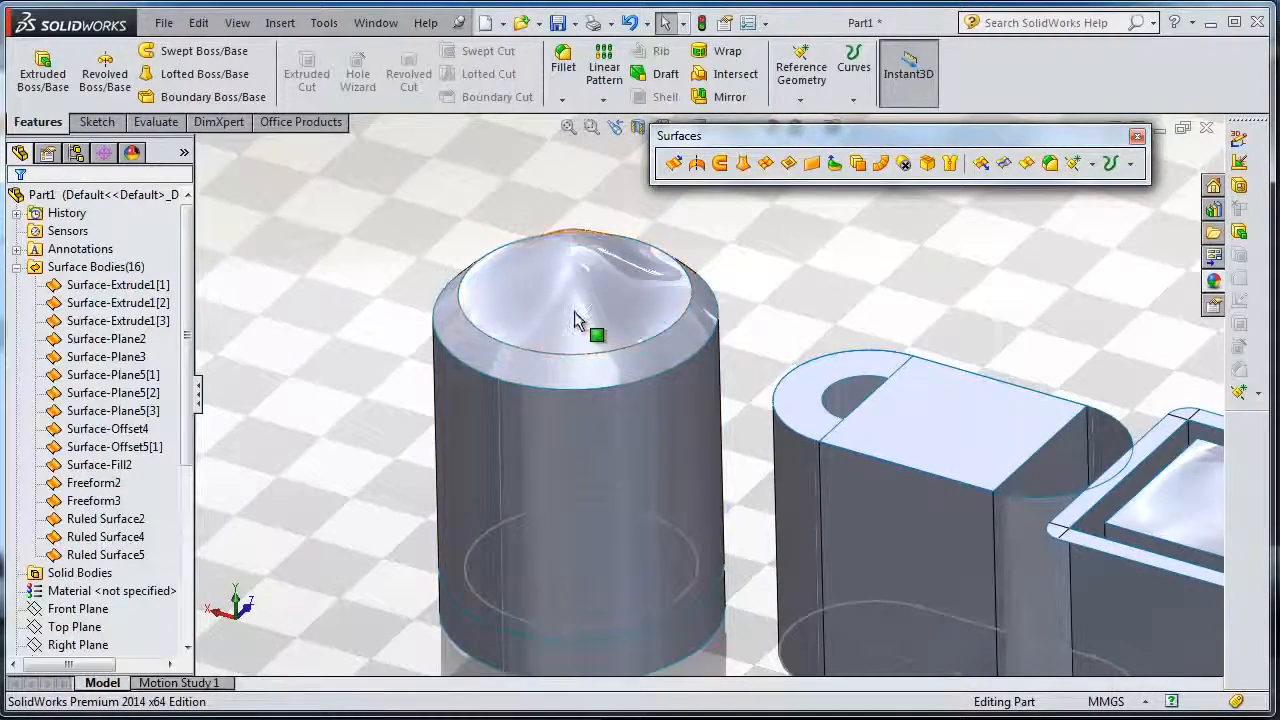
{"action": "left_click", "coordinate": [577, 318]}
{"action": "left_click", "coordinate": [580, 360]}
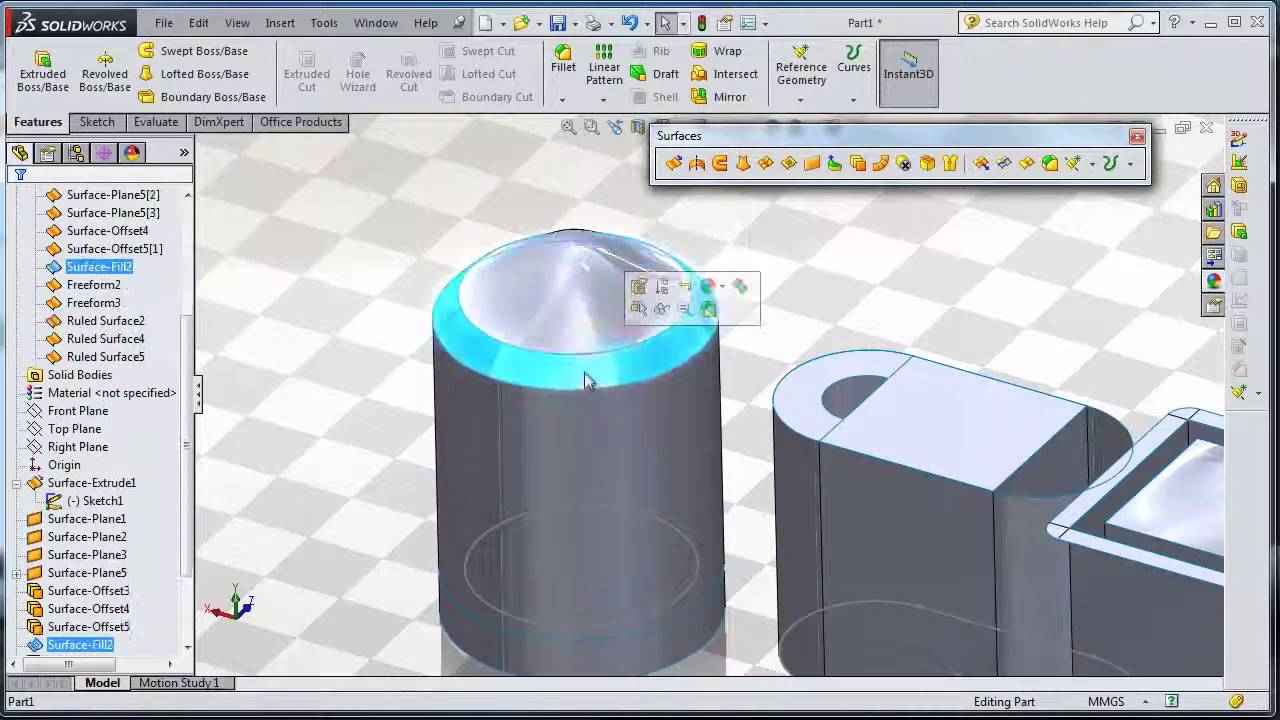
{"action": "left_click", "coordinate": [591, 433]}
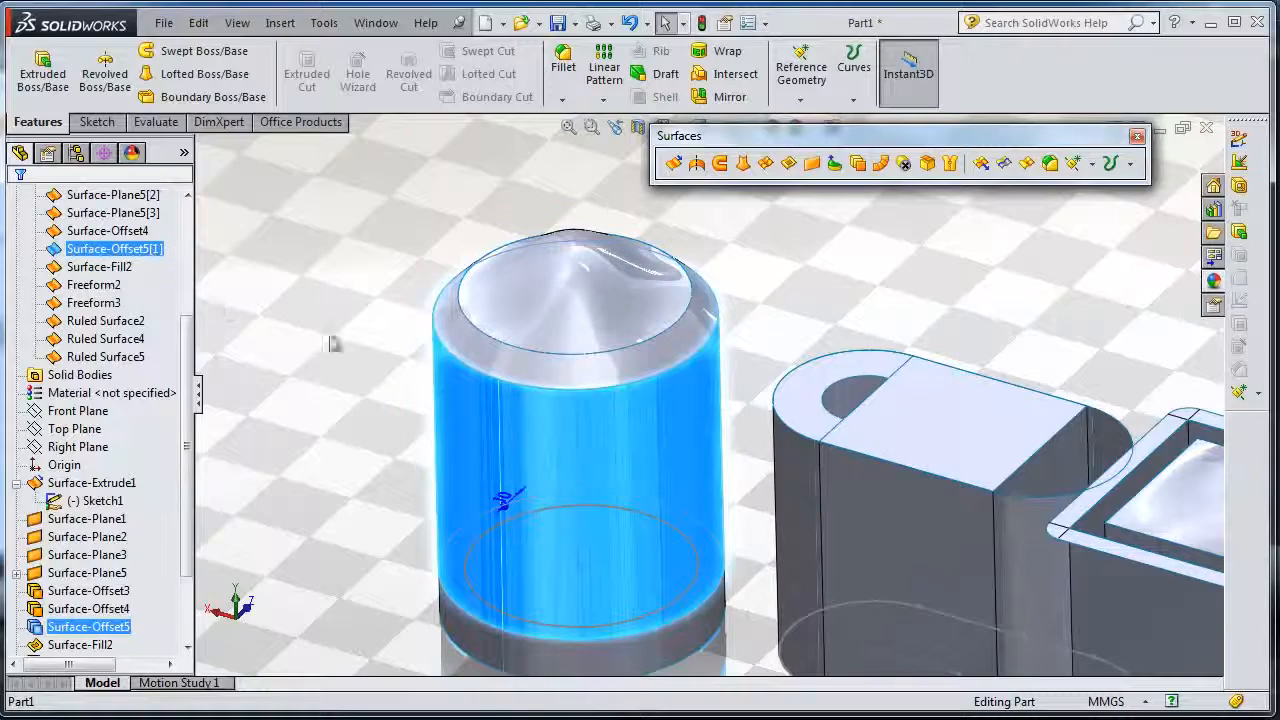
{"action": "left_click", "coordinate": [462, 343]}
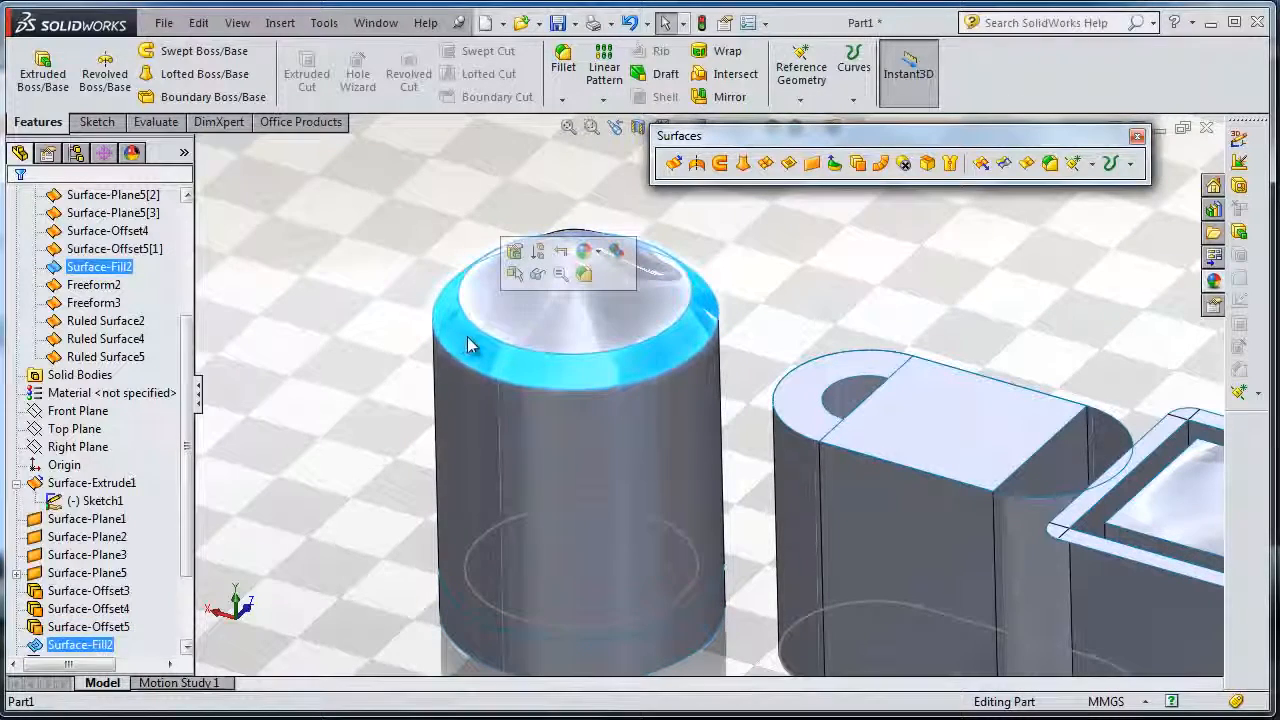
{"action": "left_click", "coordinate": [577, 290]}
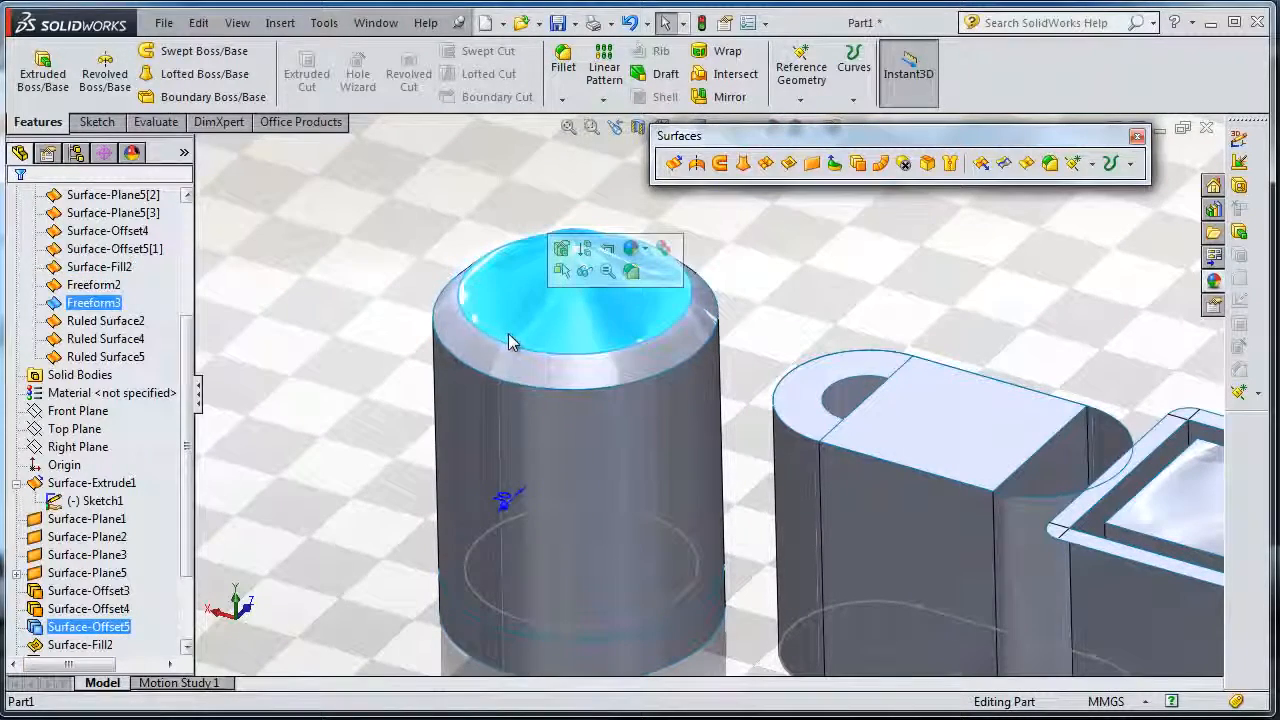
{"action": "left_click", "coordinate": [766, 297]}
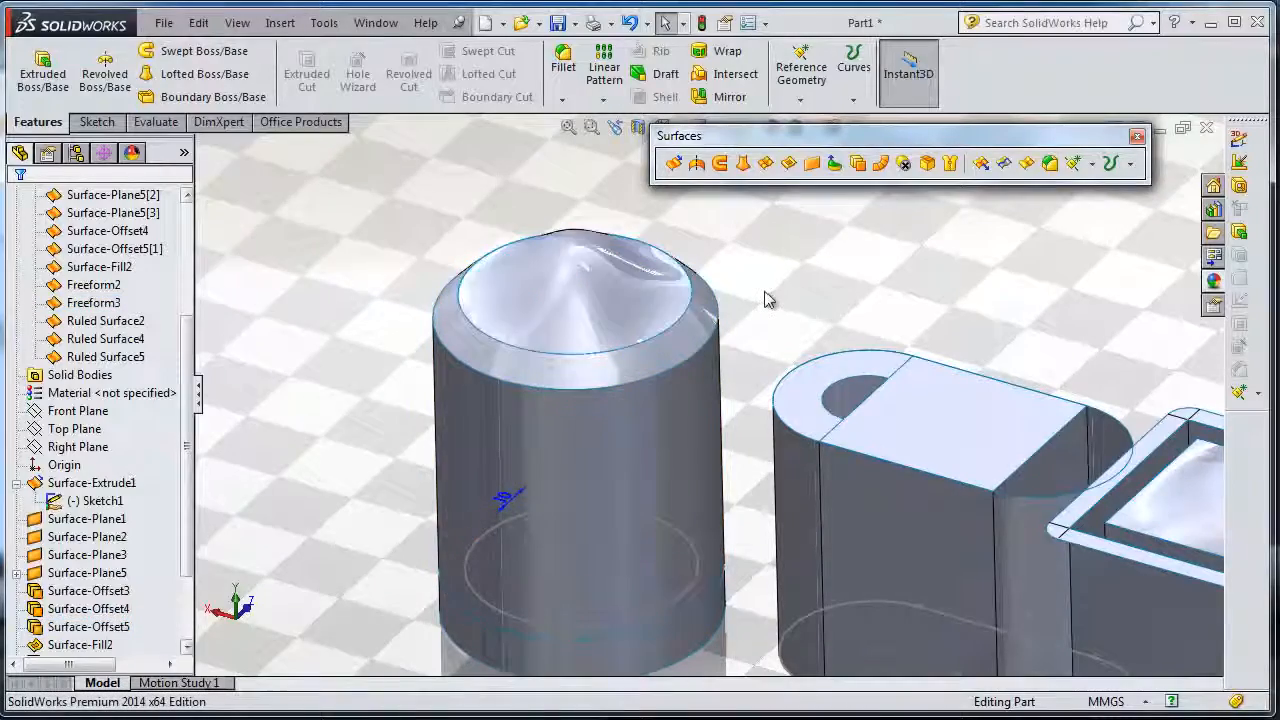
{"action": "mouse_move", "coordinate": [766, 300]}
{"action": "middle_mouse_down"}
{"action": "mouse_move", "coordinate": [712, 318]}
{"action": "mouse_move", "coordinate": [735, 370]}
{"action": "mouse_move", "coordinate": [730, 360]}
{"action": "middle_mouse_up"}
{"action": "scroll", "coordinate": [687, 317], "scroll_direction": "down", "scroll_amount": 3}
{"action": "scroll", "coordinate": [726, 410], "scroll_direction": "down", "scroll_amount": 1}
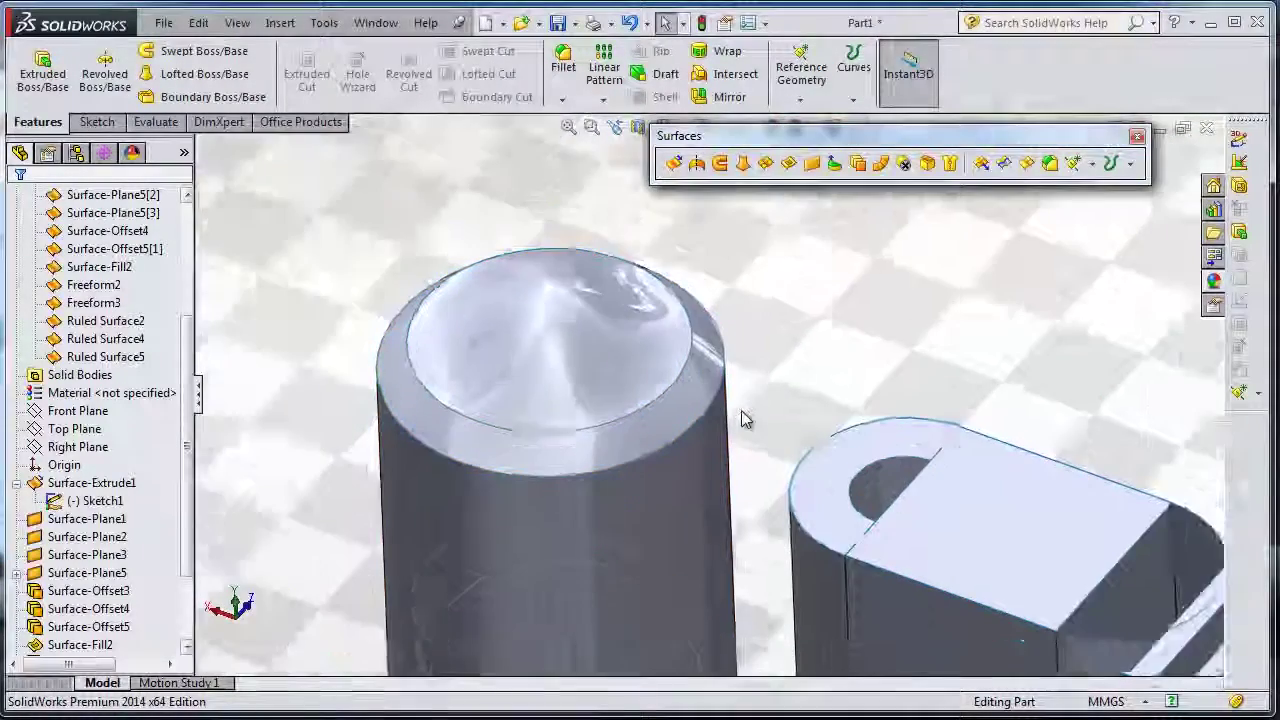
{"action": "middle_click_drag", "start_coordinate": [730, 443], "coordinate": [678, 440]}
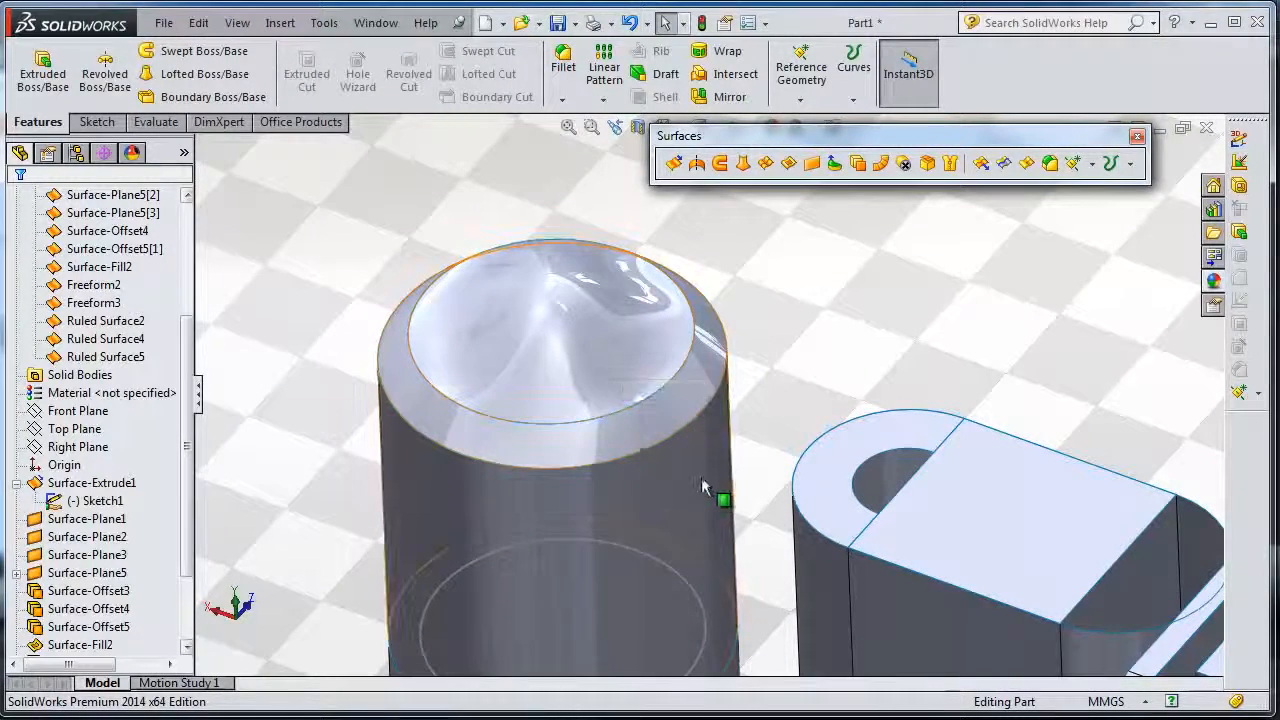
{"action": "scroll", "coordinate": [180, 385], "scroll_direction": "up", "scroll_amount": 8}
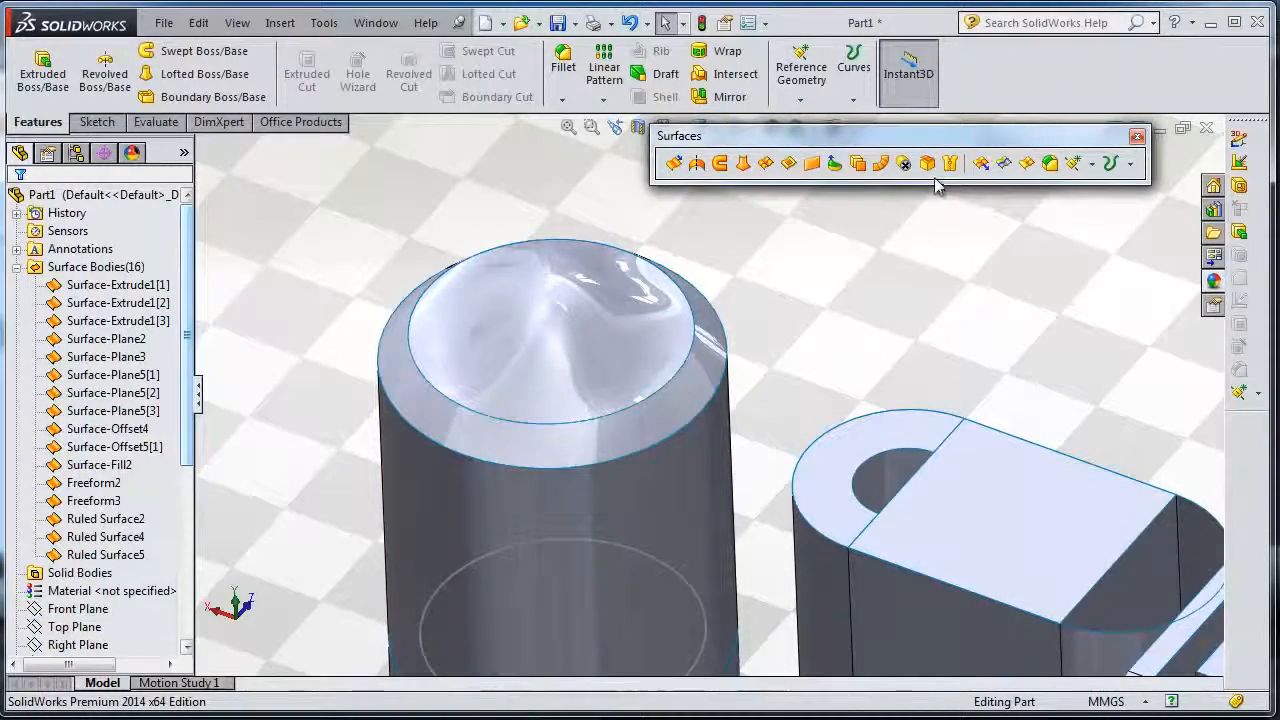
- Highlight all surface bodies in the model to check the count, then clear the highlight
{"action": "left_click", "coordinate": [95, 267]}
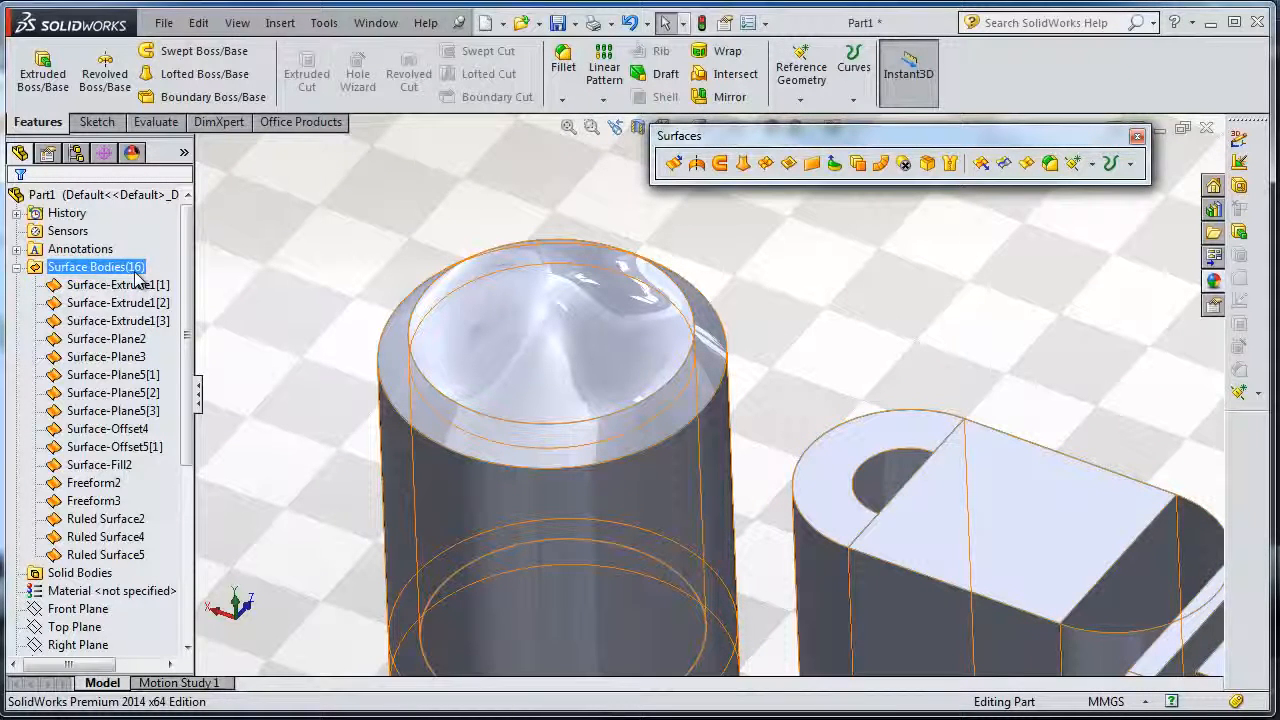
{"action": "left_click", "coordinate": [340, 325]}
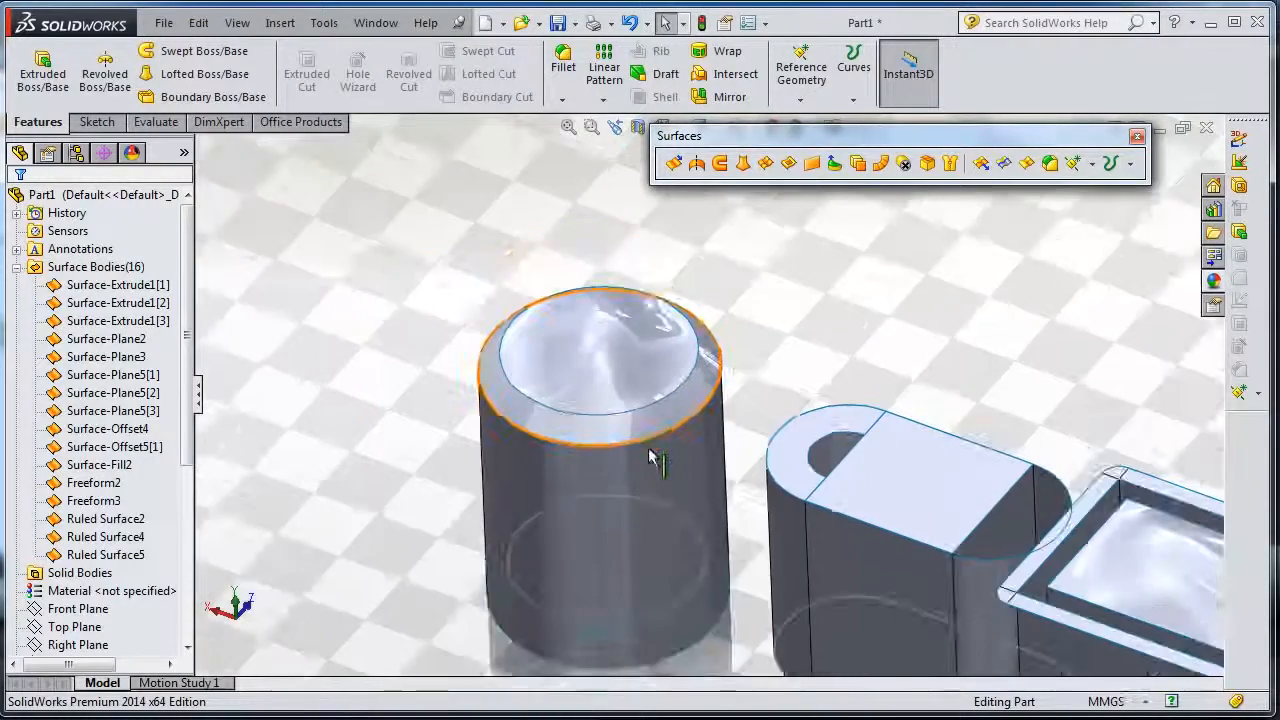
{"action": "scroll", "coordinate": [738, 498], "scroll_direction": "down", "scroll_amount": 3}
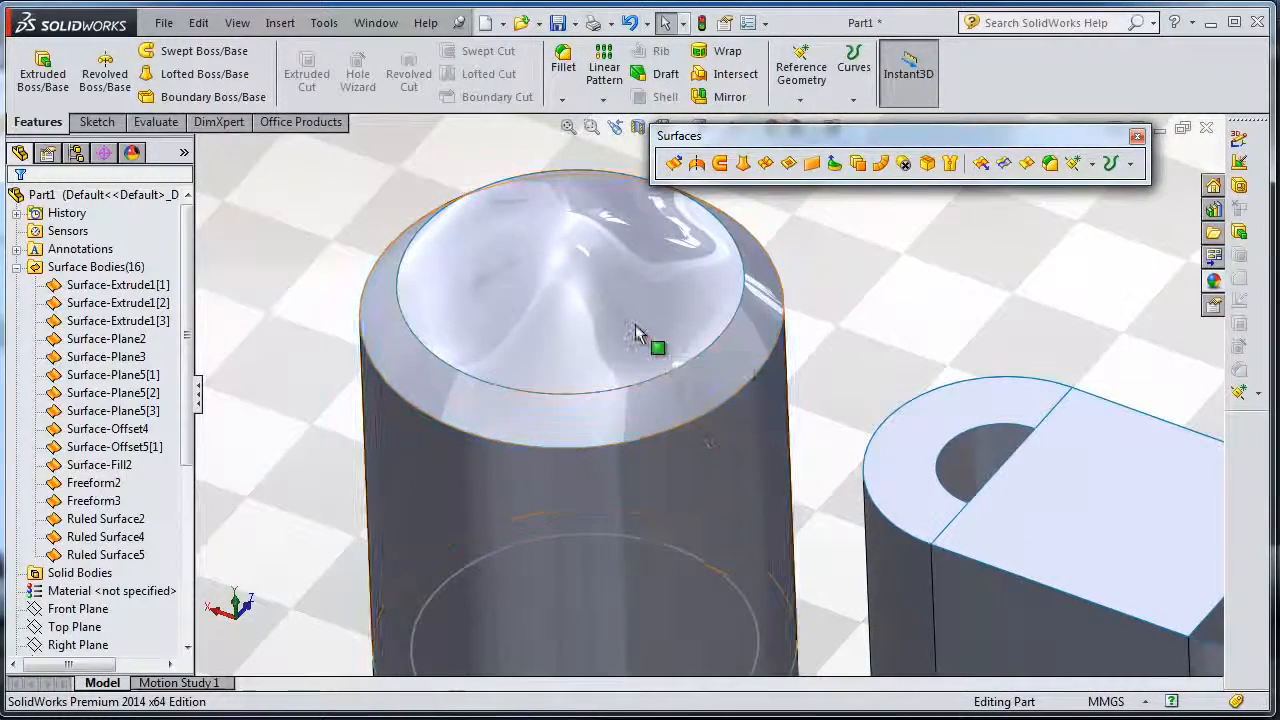
- Knit Freeform3, Surface-Fill2, Surface-Offset5[1] and Ruled Surface5 into Surface-Knit3
{"action": "left_click", "coordinate": [950, 164]}
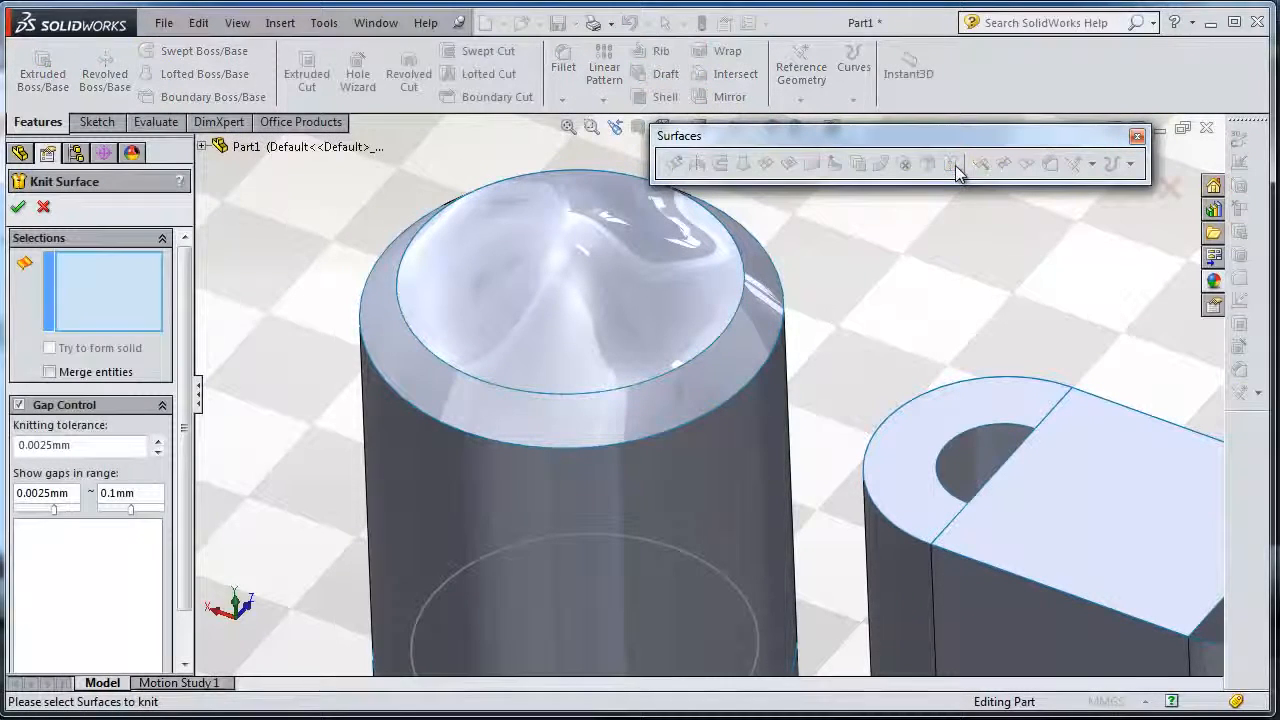
{"action": "left_click", "coordinate": [441, 293]}
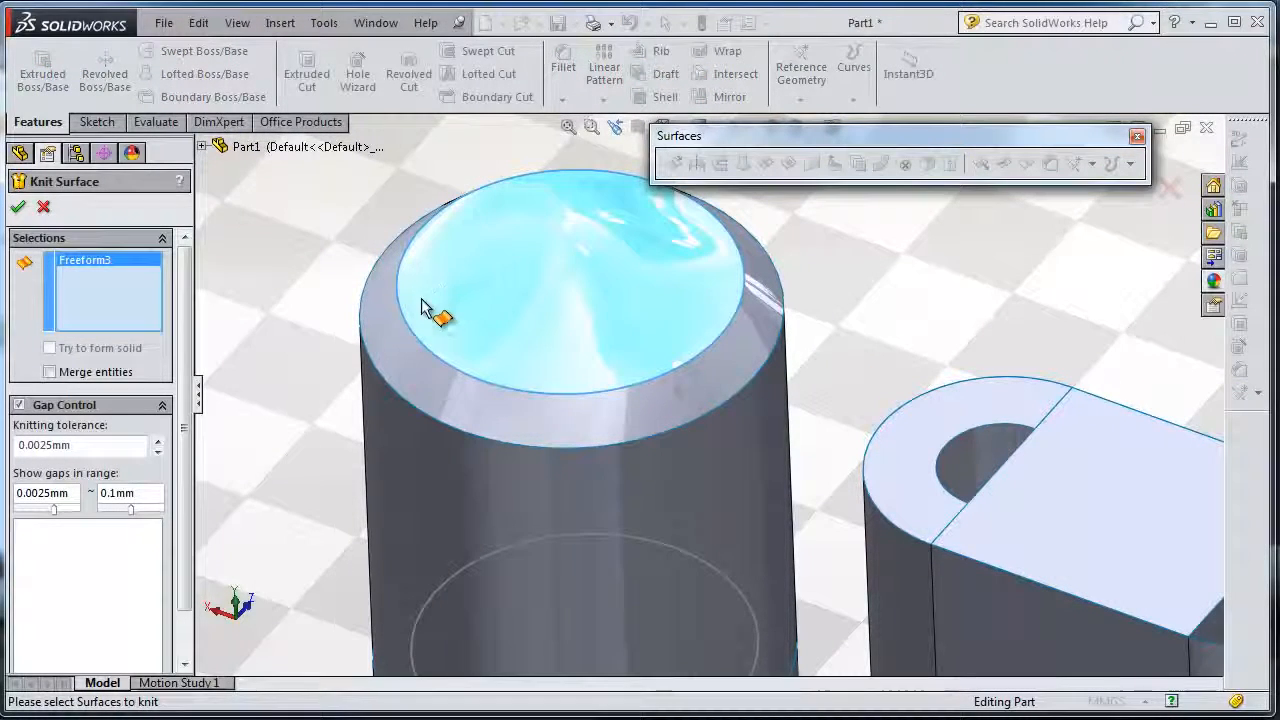
{"action": "left_click", "coordinate": [390, 360]}
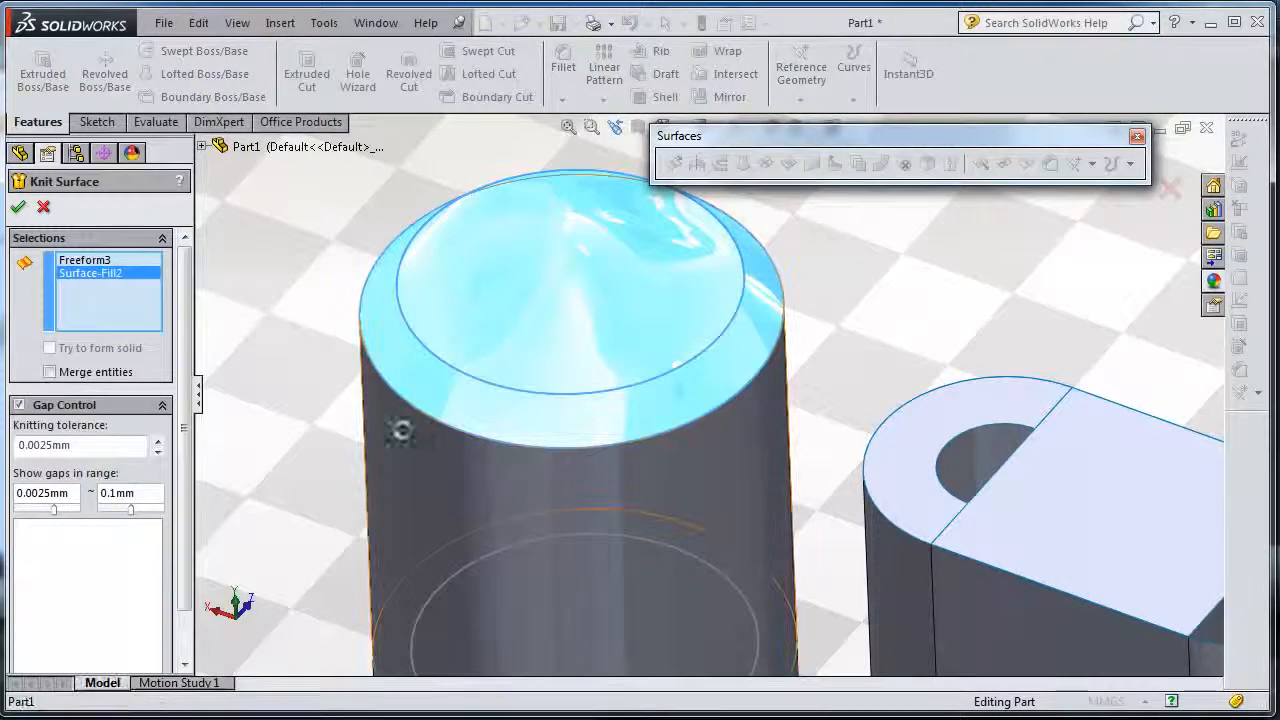
{"action": "left_click", "coordinate": [420, 441]}
{"action": "scroll", "coordinate": [315, 390], "scroll_direction": "down", "scroll_amount": 3}
{"action": "middle_click_drag", "start_coordinate": [321, 395], "coordinate": [350, 308]}
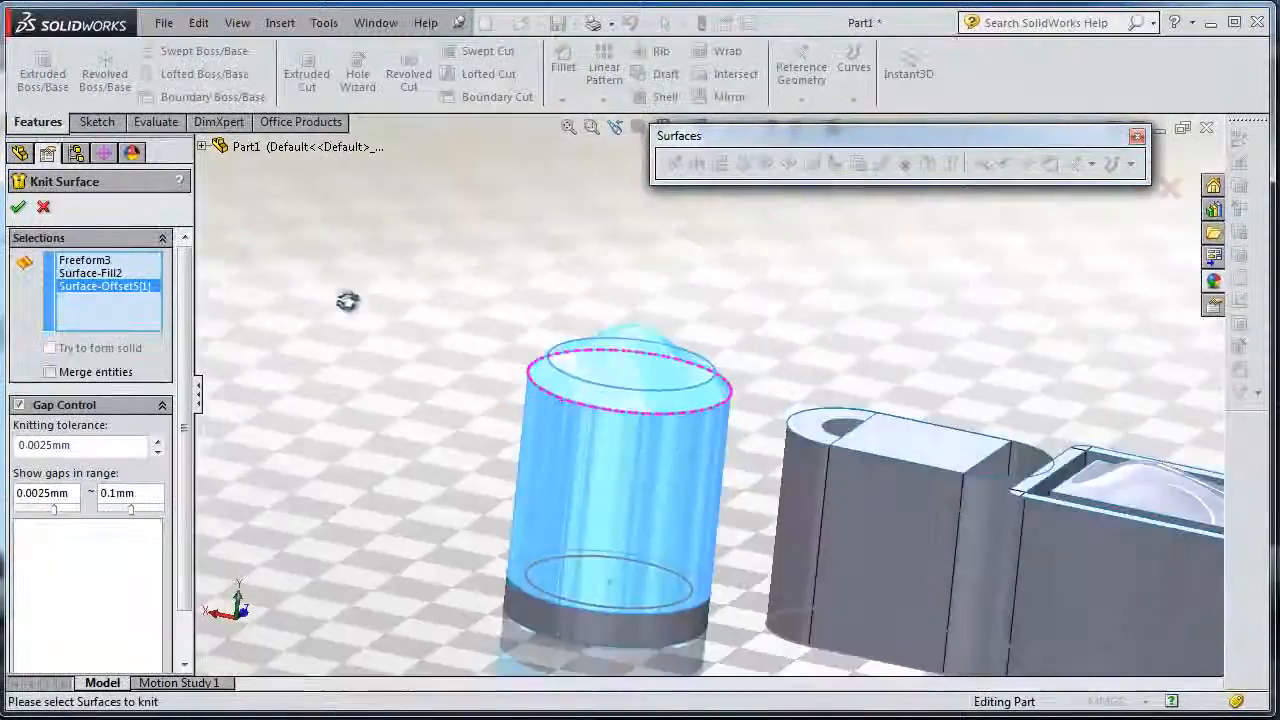
{"action": "scroll", "coordinate": [720, 556], "scroll_direction": "up", "scroll_amount": 5}
{"action": "left_click", "coordinate": [723, 503]}
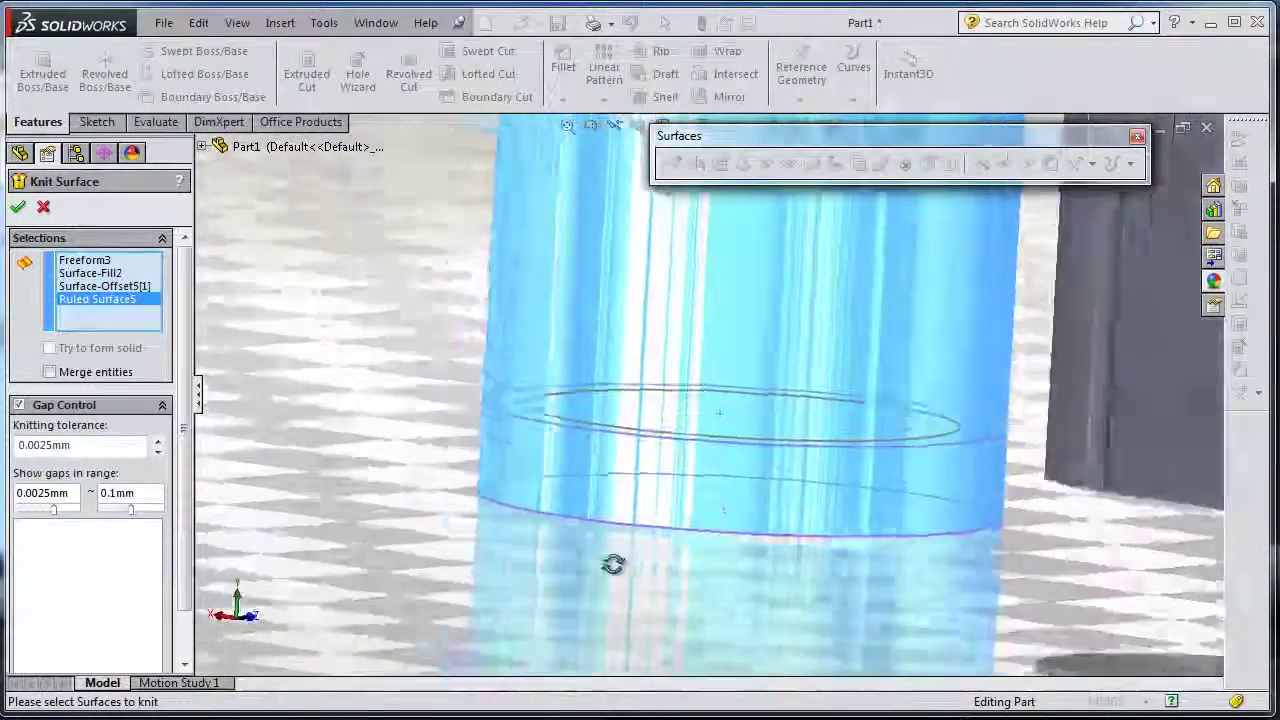
{"action": "middle_click_drag", "start_coordinate": [641, 573], "coordinate": [612, 556]}
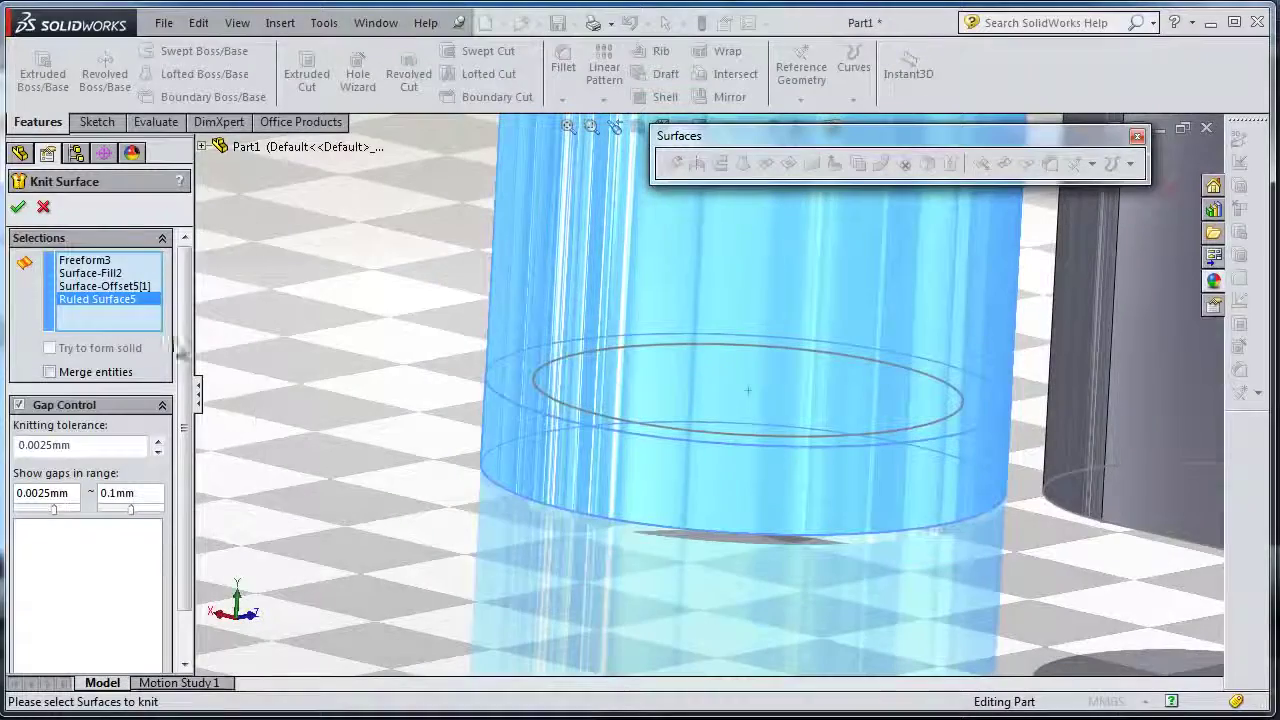
{"action": "left_click", "coordinate": [19, 207]}
- Highlight the remaining surface bodies to confirm the count dropped to thirteen
{"action": "middle_click_drag", "start_coordinate": [700, 400], "coordinate": [520, 320]}
{"action": "left_click", "coordinate": [118, 320]}
{"action": "left_click", "coordinate": [95, 267]}
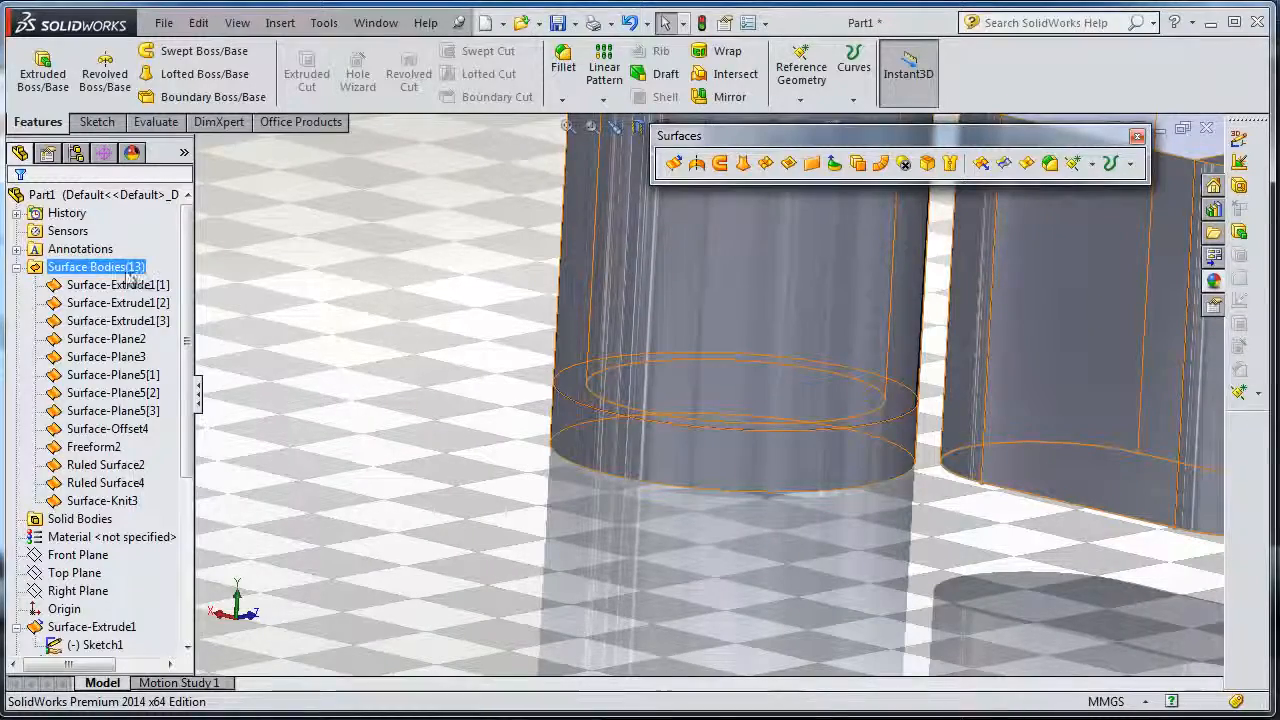
- Select the knitted cylinder body Surface-Knit3 and inspect it from several angles
{"action": "left_click", "coordinate": [370, 270]}
{"action": "scroll", "coordinate": [600, 350], "scroll_direction": "down", "scroll_amount": 3}
{"action": "middle_click_drag", "start_coordinate": [600, 400], "coordinate": [700, 300]}
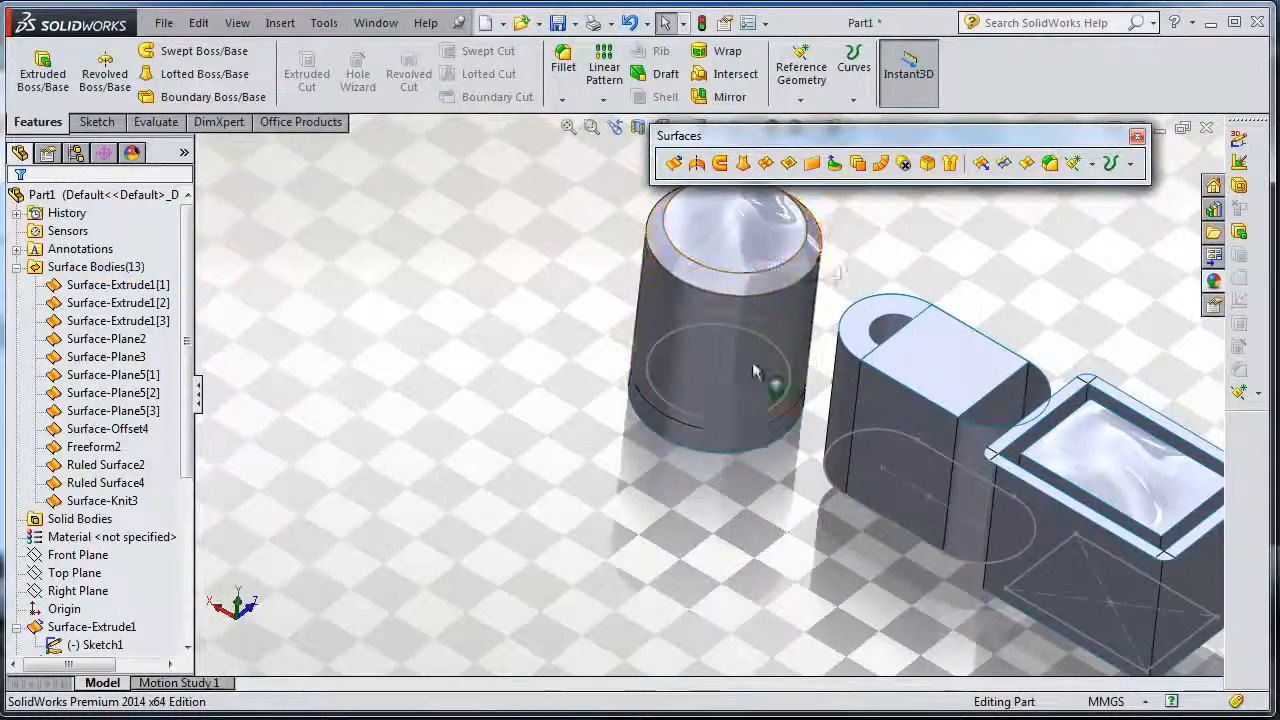
{"action": "scroll", "coordinate": [770, 270], "scroll_direction": "up", "scroll_amount": 3}
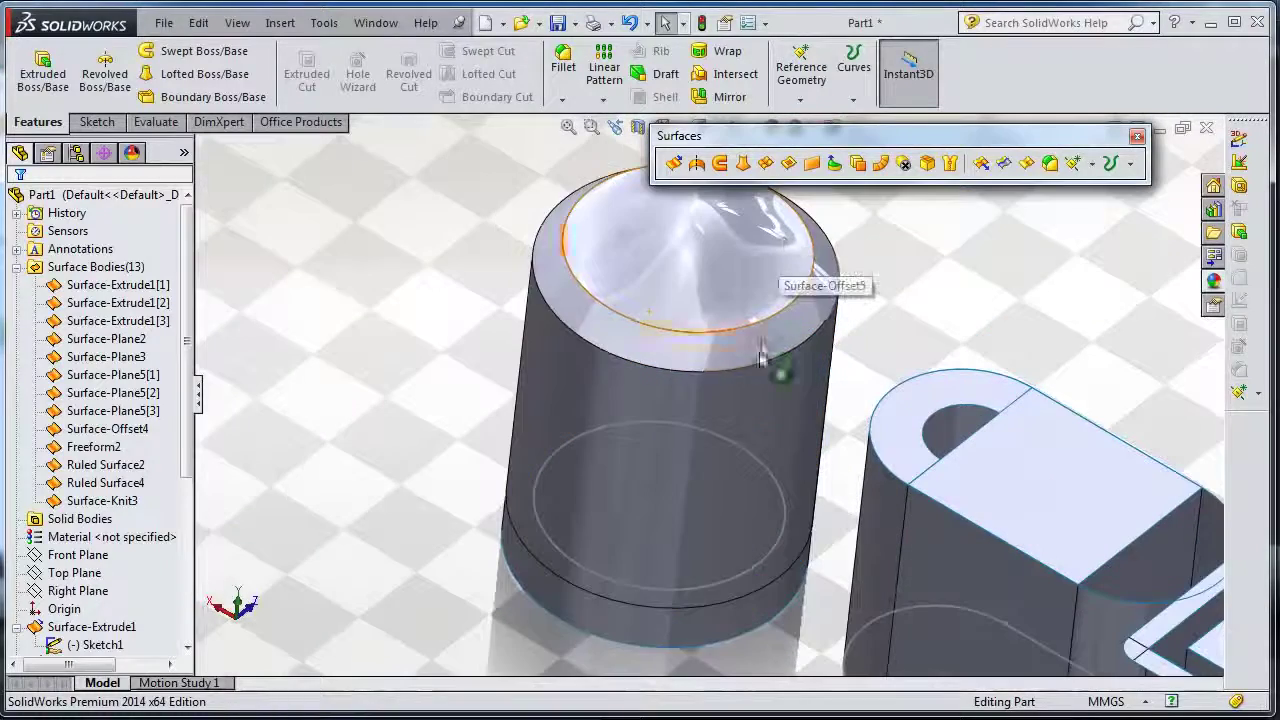
{"action": "left_click", "coordinate": [102, 500]}
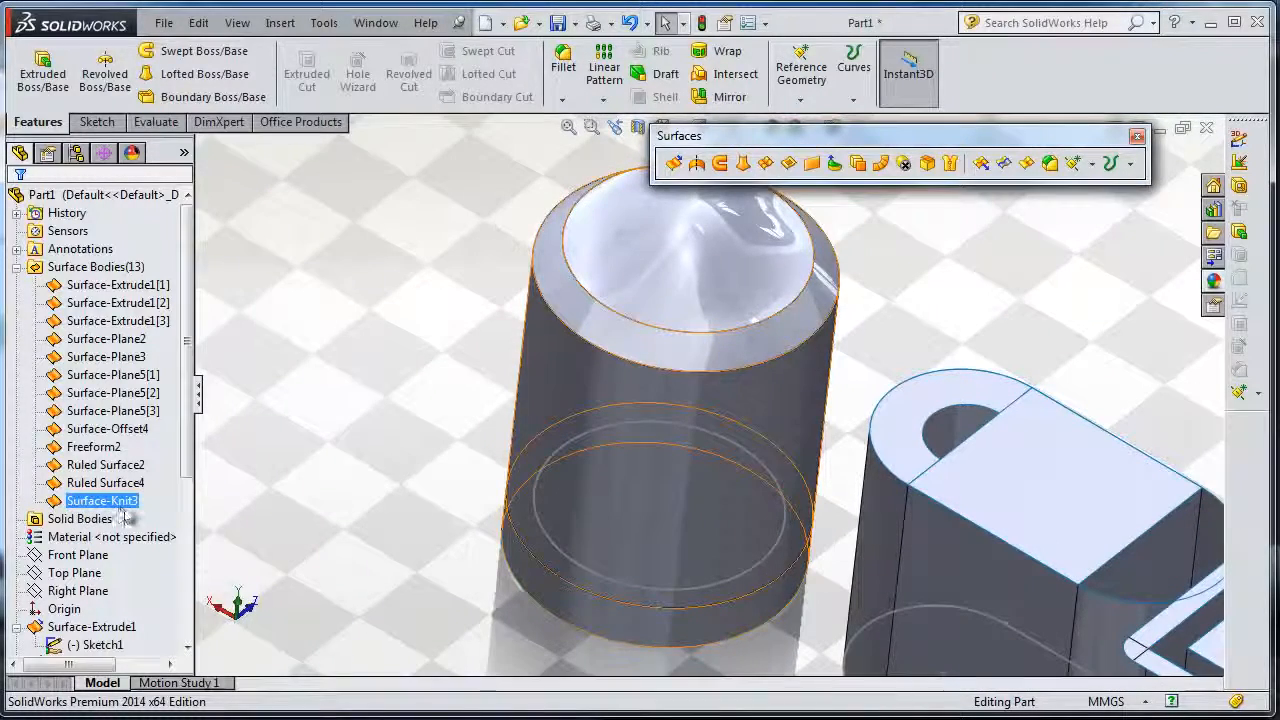
{"action": "left_click", "coordinate": [102, 500]}
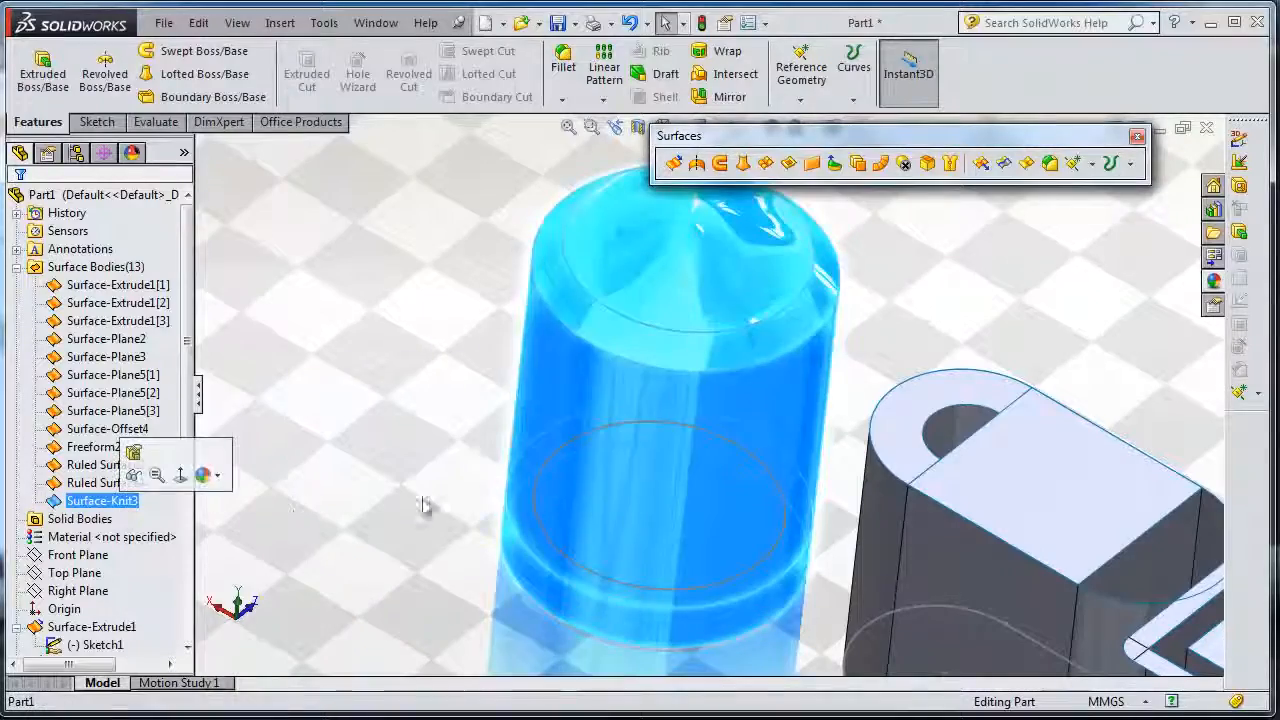
{"action": "middle_click_drag", "start_coordinate": [840, 340], "coordinate": [760, 400]}
{"action": "scroll", "coordinate": [760, 400], "scroll_direction": "down", "scroll_amount": 2}
{"action": "middle_click_drag", "start_coordinate": [800, 280], "coordinate": [820, 300]}
{"action": "scroll", "coordinate": [810, 270], "scroll_direction": "up", "scroll_amount": 2}
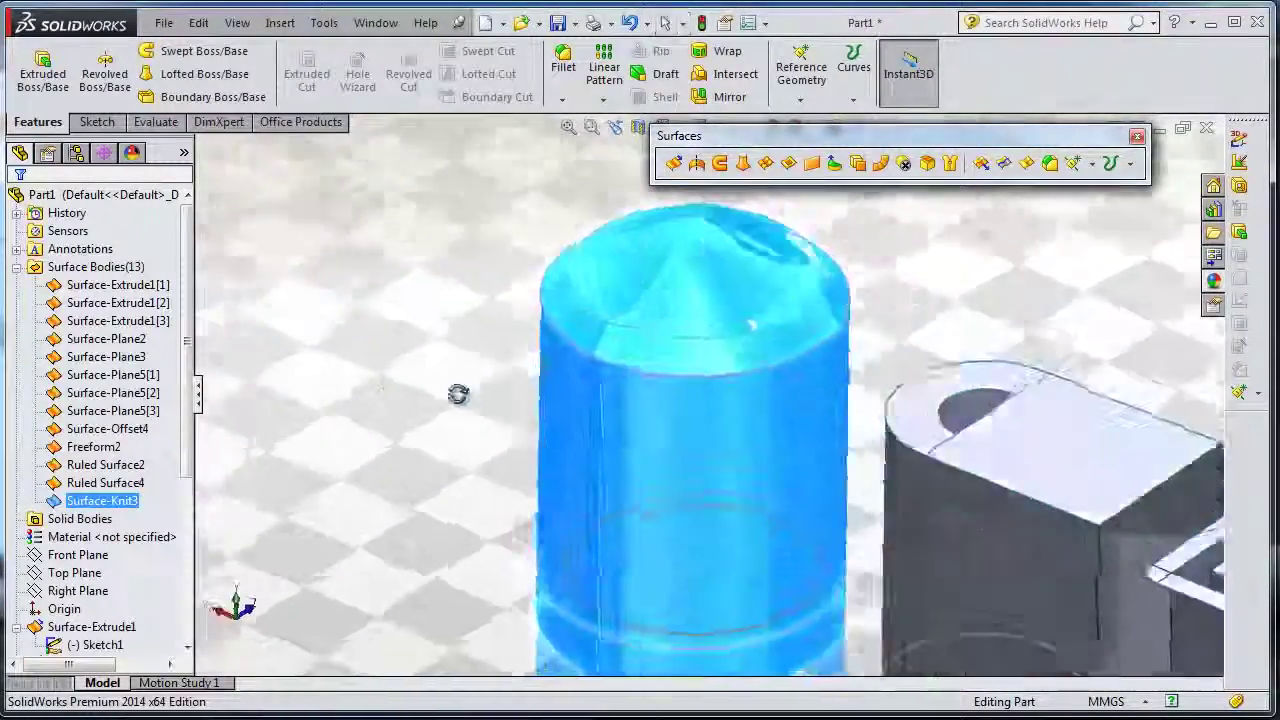
{"action": "middle_click_drag", "start_coordinate": [493, 406], "coordinate": [760, 380]}
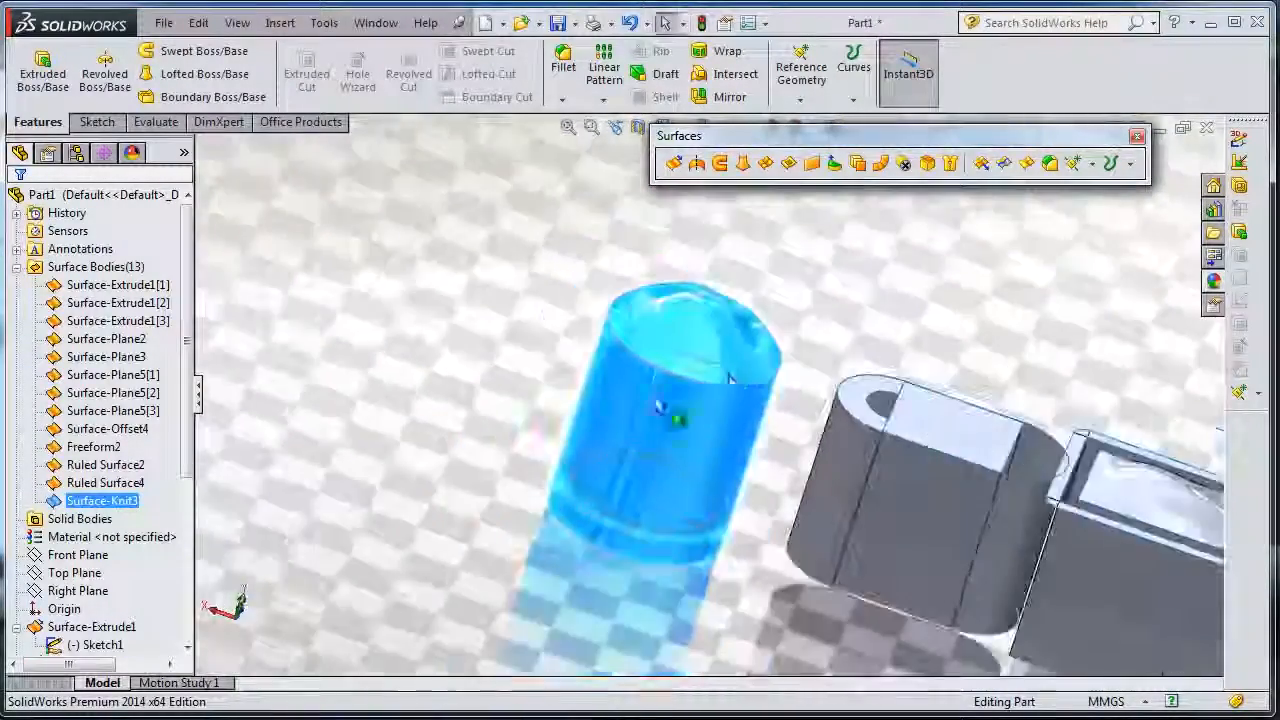
{"action": "scroll", "coordinate": [800, 360], "scroll_direction": "up", "scroll_amount": 3}
{"action": "left_click", "coordinate": [957, 345]}
{"action": "scroll", "coordinate": [957, 345], "scroll_direction": "down", "scroll_amount": 3}
{"action": "middle_click_drag", "start_coordinate": [1010, 340], "coordinate": [990, 360]}
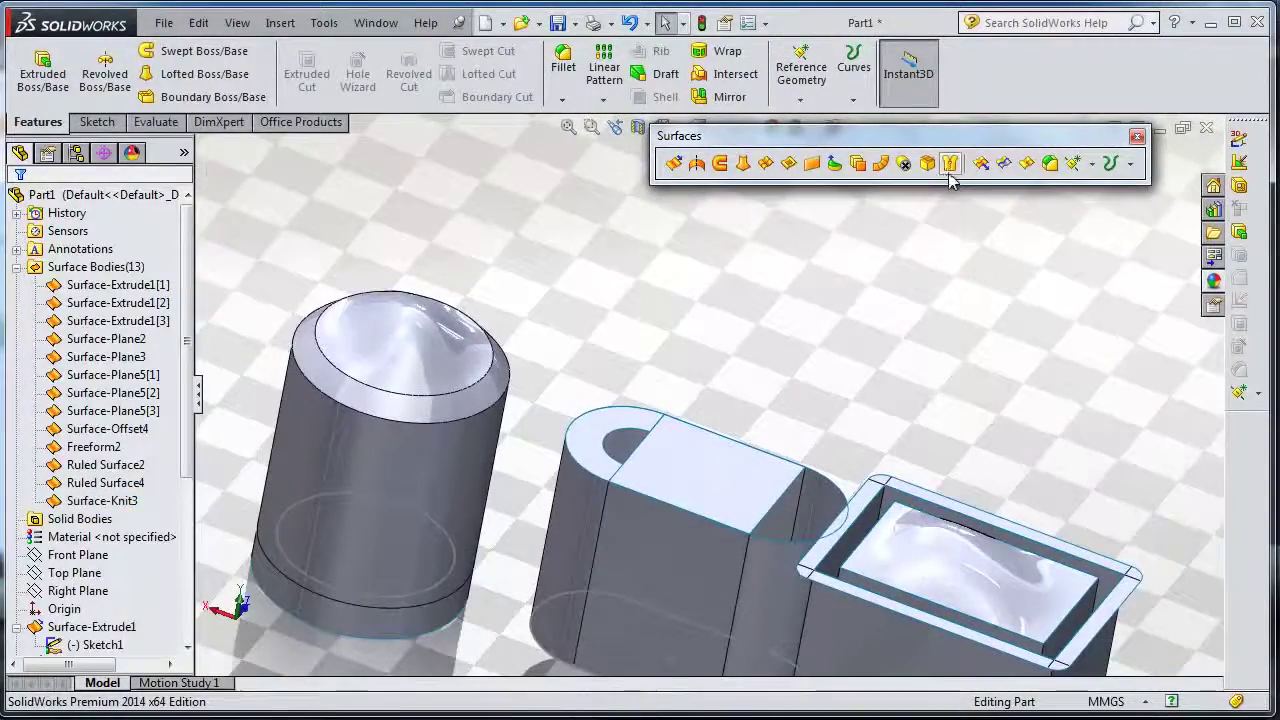
- Start a knit adding the slot model's Surface-Plane2 and Ruled Surface4 top surfaces
{"action": "left_click", "coordinate": [950, 163]}
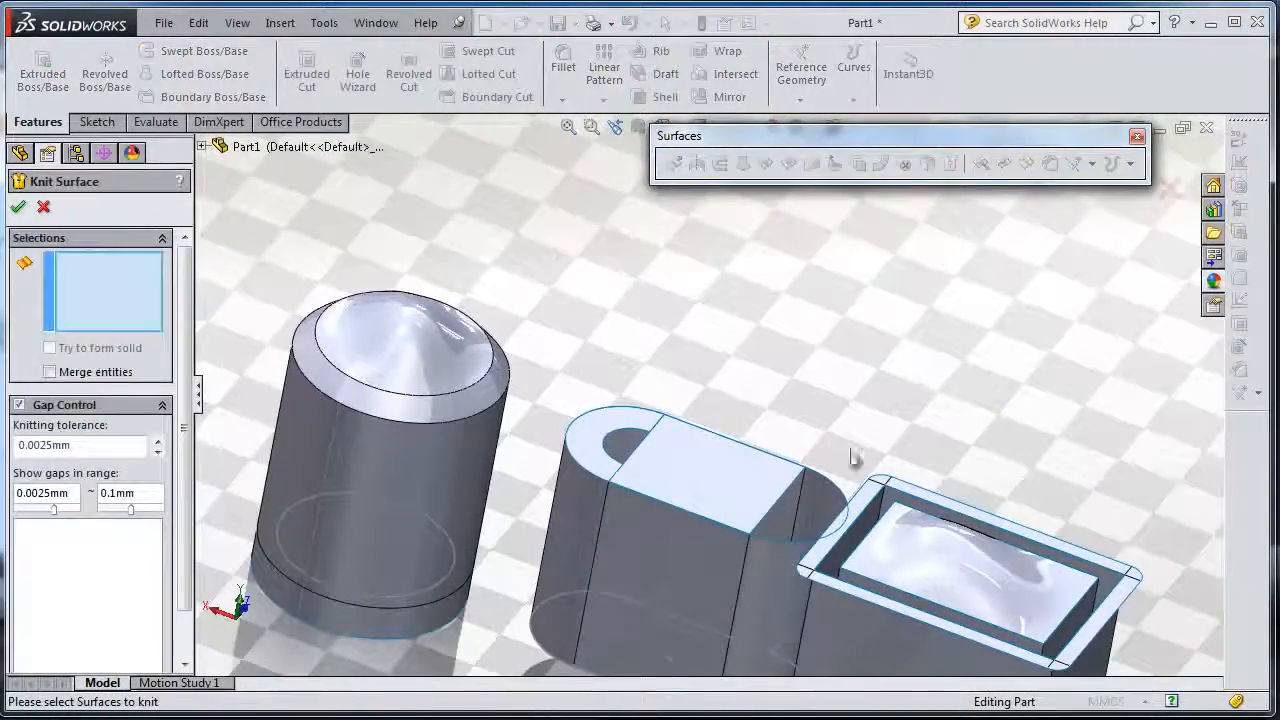
{"action": "left_click", "coordinate": [740, 475]}
{"action": "left_click", "coordinate": [636, 489]}
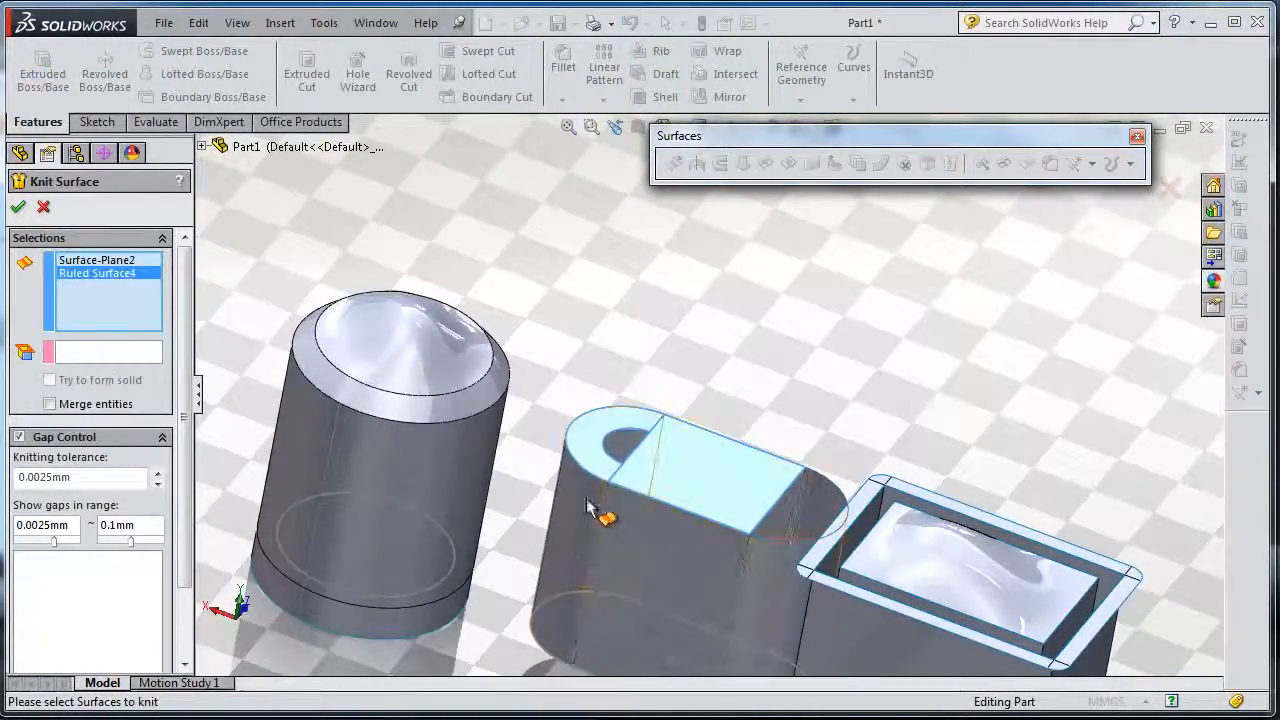
- Accept the slot model's top knit as Surface-Knit4, leaving twelve surface bodies
{"action": "left_click", "coordinate": [20, 207]}
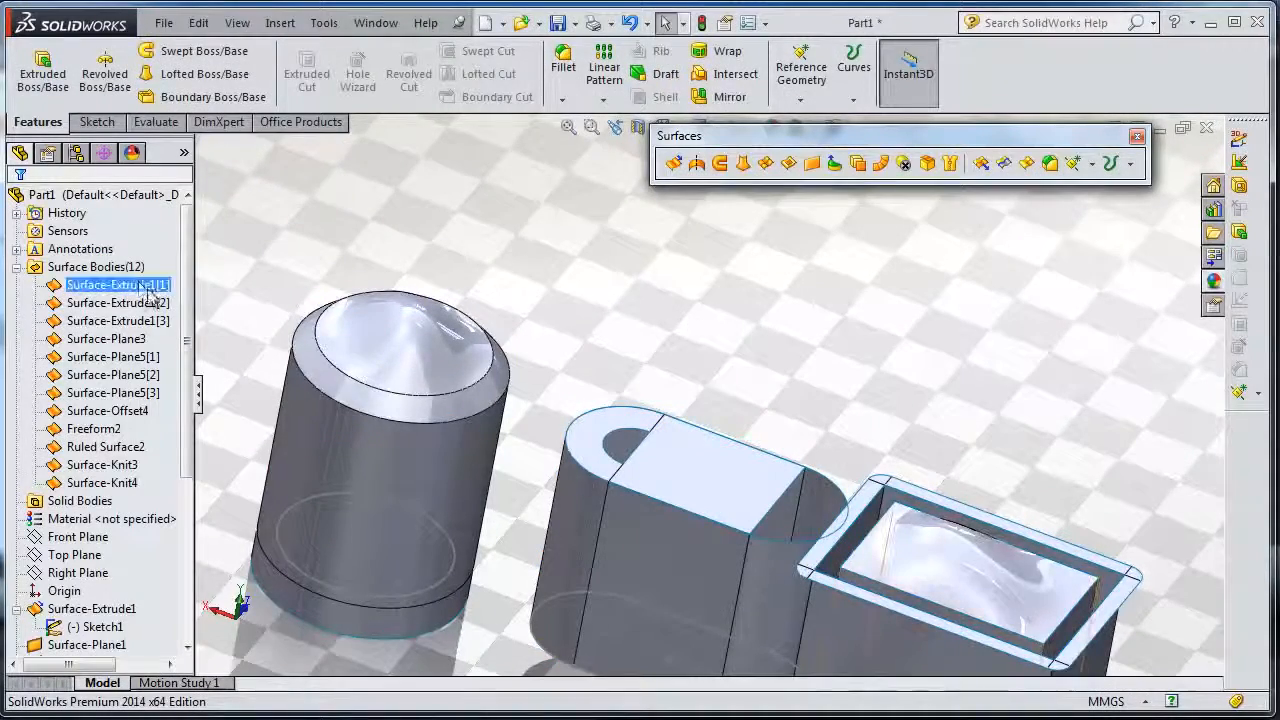
{"action": "left_click", "coordinate": [600, 320]}
{"action": "scroll", "coordinate": [790, 430], "scroll_direction": "down", "scroll_amount": 3}
{"action": "scroll", "coordinate": [950, 478], "scroll_direction": "up", "scroll_amount": 2}
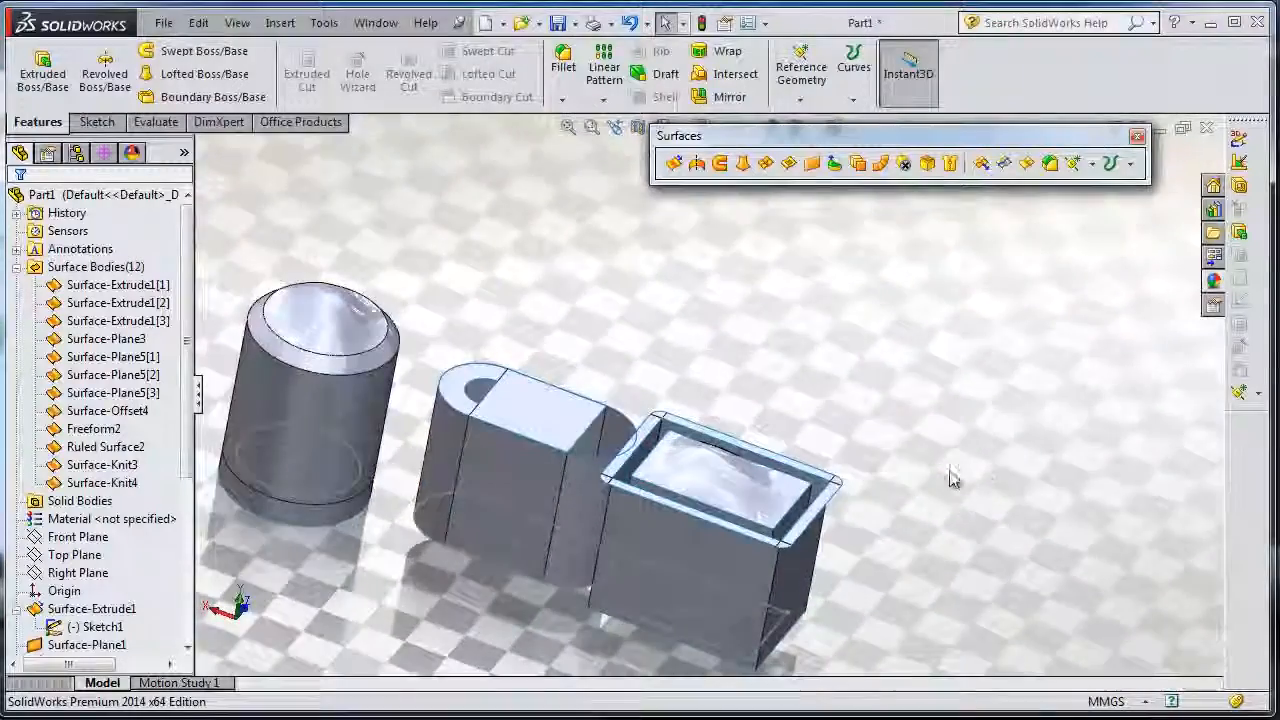
{"action": "middle_click_drag", "start_coordinate": [950, 478], "coordinate": [880, 440]}
{"action": "scroll", "coordinate": [770, 507], "scroll_direction": "down", "scroll_amount": 2}
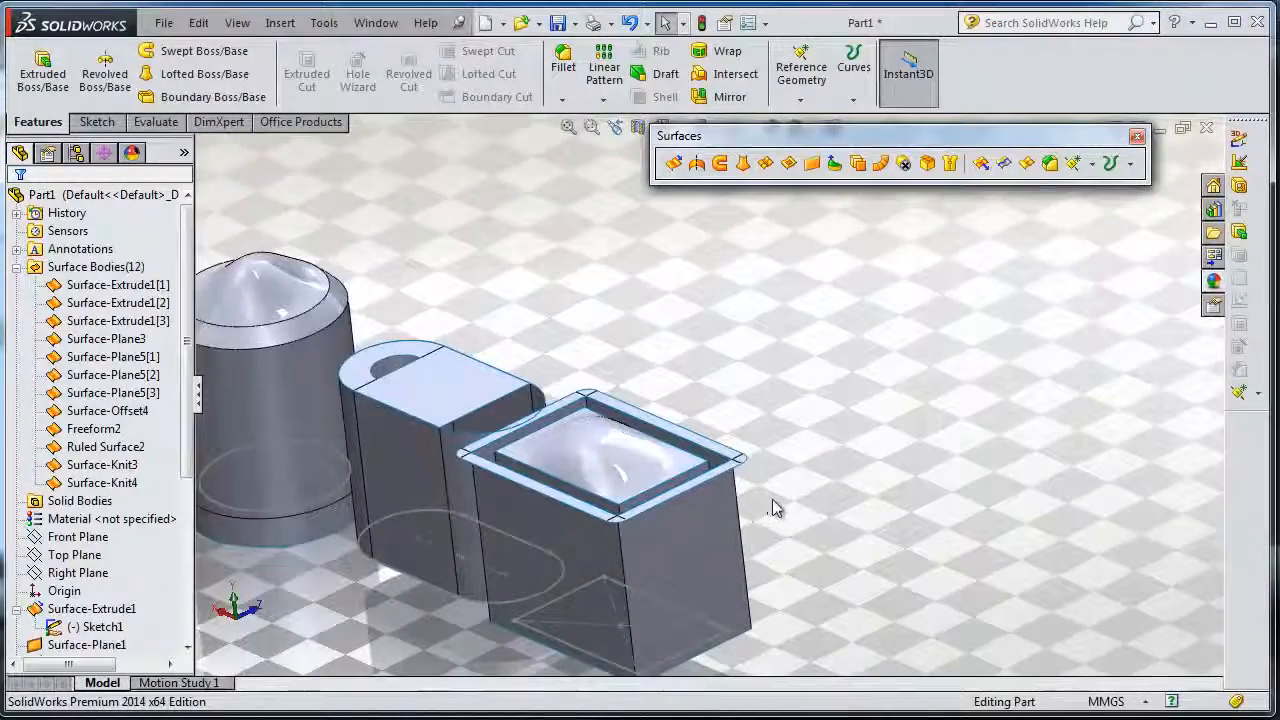
{"action": "middle_click_drag", "start_coordinate": [778, 507], "coordinate": [850, 520]}
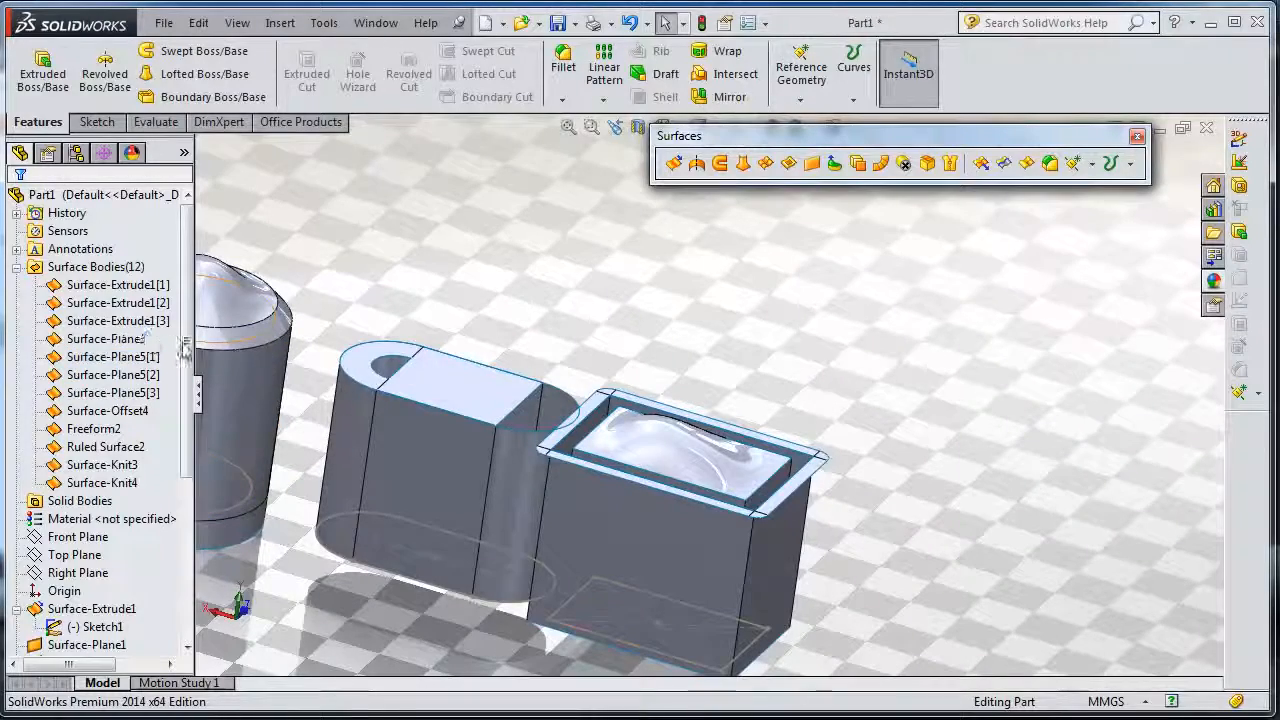
- Knit the slot model's bottom face Surface-Plane5[2] to its walls Surface-Extrude1[2] as Surface-Knit5
{"action": "left_click", "coordinate": [112, 375]}
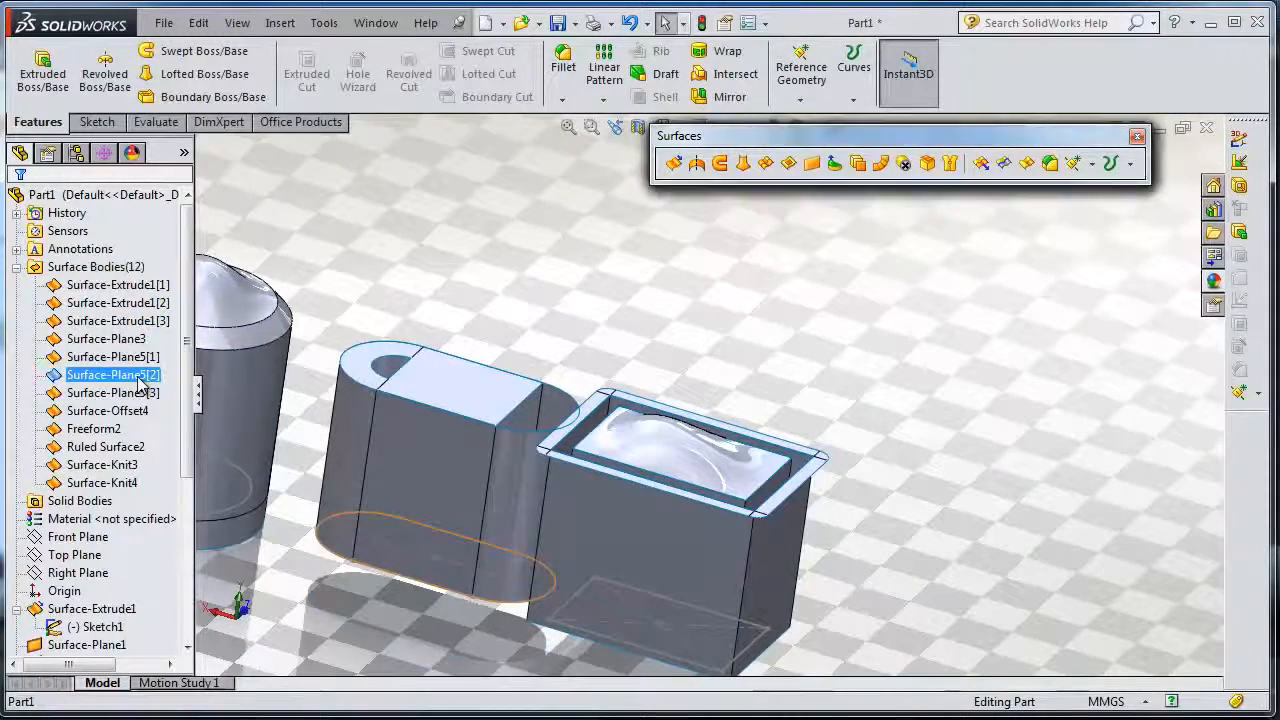
{"action": "left_click", "coordinate": [110, 357], "text": "ctrl"}
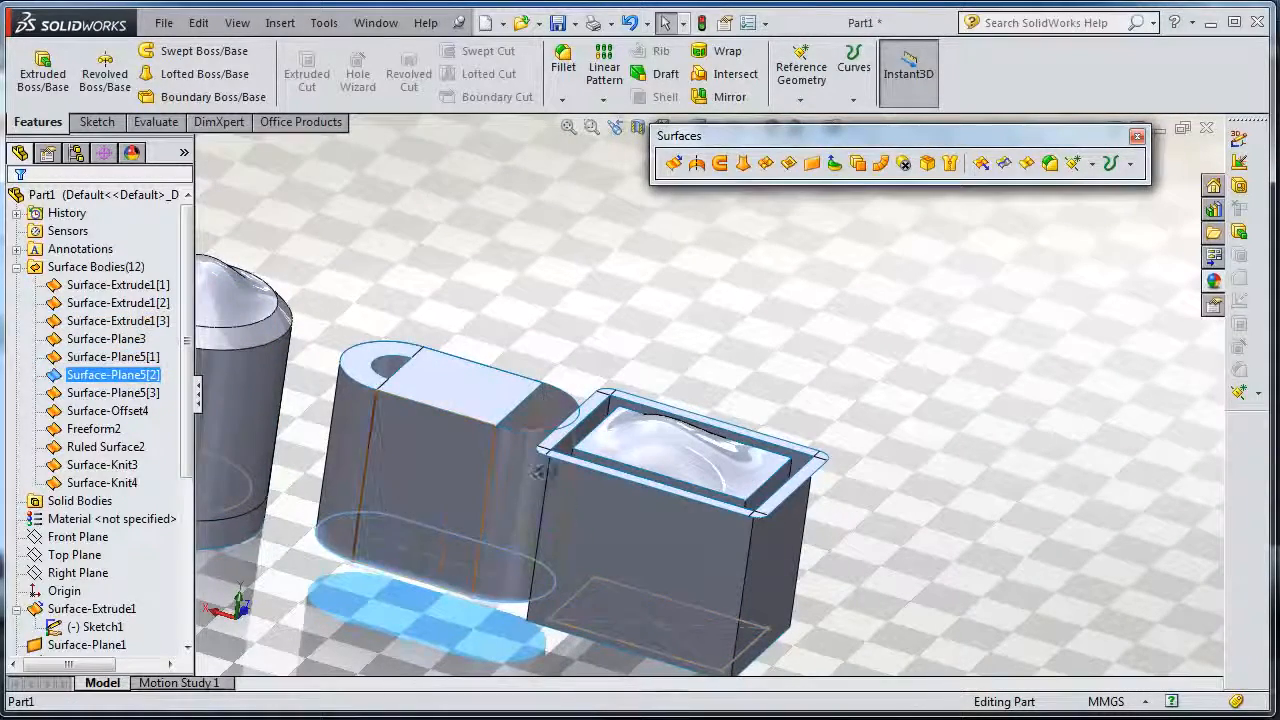
{"action": "mouse_move", "coordinate": [578, 518]}
{"action": "middle_mouse_down"}
{"action": "mouse_move", "coordinate": [555, 382]}
{"action": "mouse_move", "coordinate": [540, 390]}
{"action": "middle_mouse_up"}
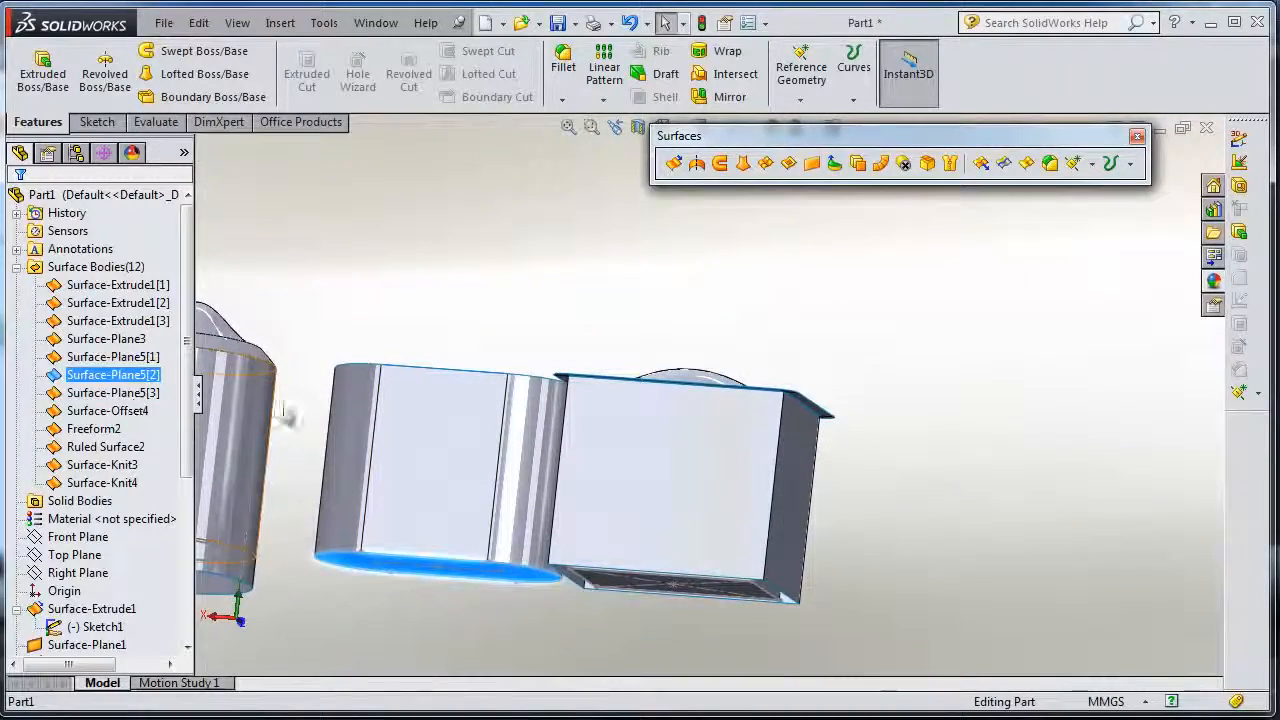
{"action": "left_click", "coordinate": [950, 164]}
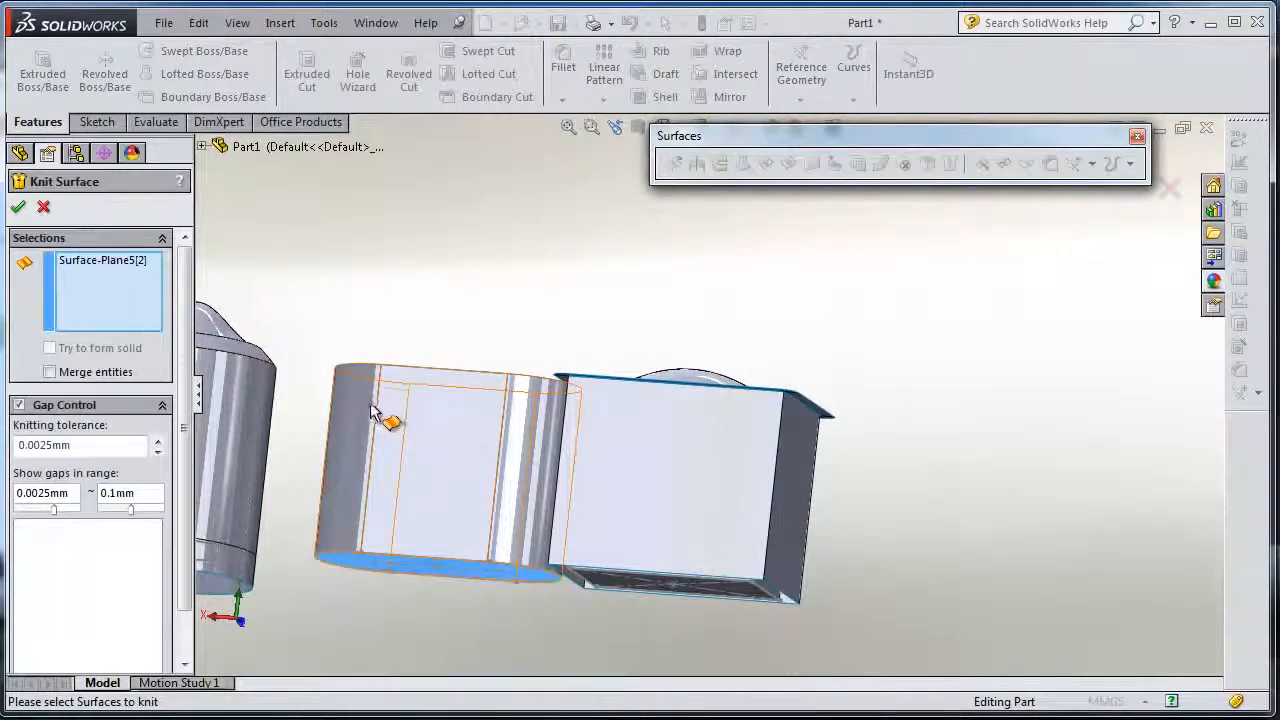
{"action": "left_click", "coordinate": [458, 448]}
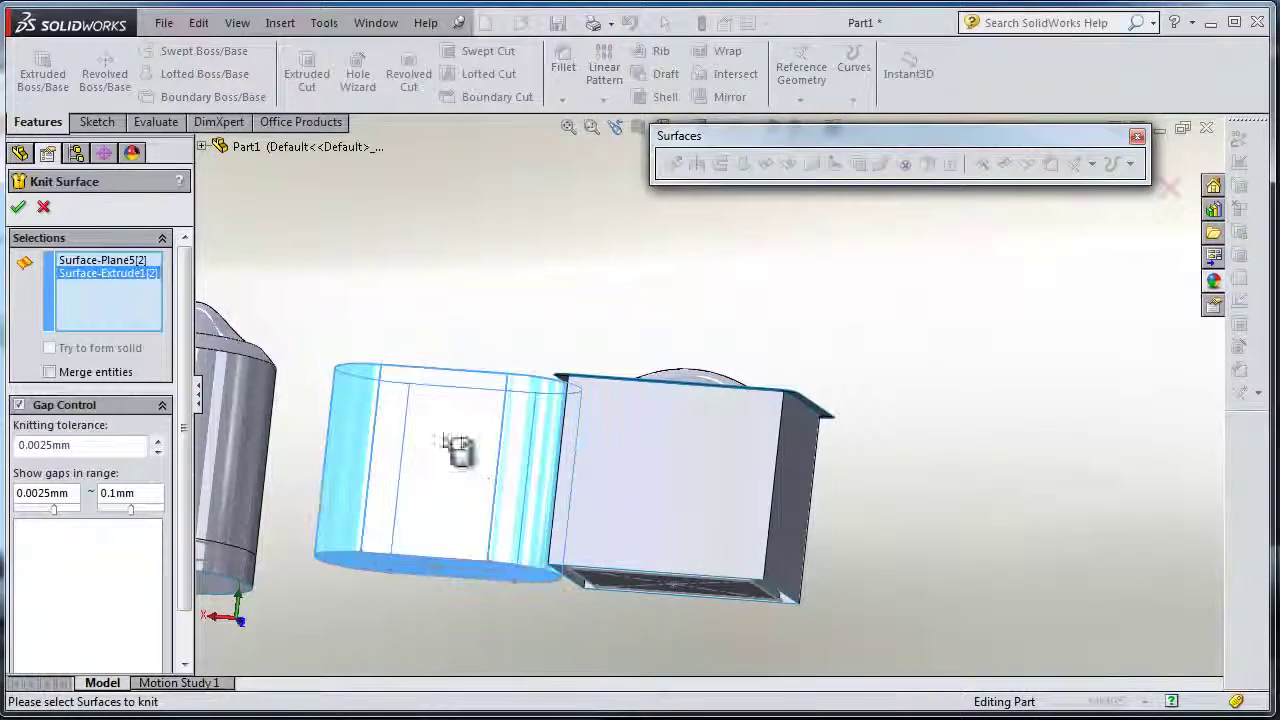
{"action": "left_click", "coordinate": [22, 208]}
- Start a knit joining the box's bottom face with its walls Surface-Extrude1[1]
{"action": "mouse_move", "coordinate": [455, 355]}
{"action": "middle_mouse_down"}
{"action": "mouse_move", "coordinate": [460, 393]}
{"action": "mouse_move", "coordinate": [480, 300]}
{"action": "middle_mouse_up"}
{"action": "left_click", "coordinate": [745, 550]}
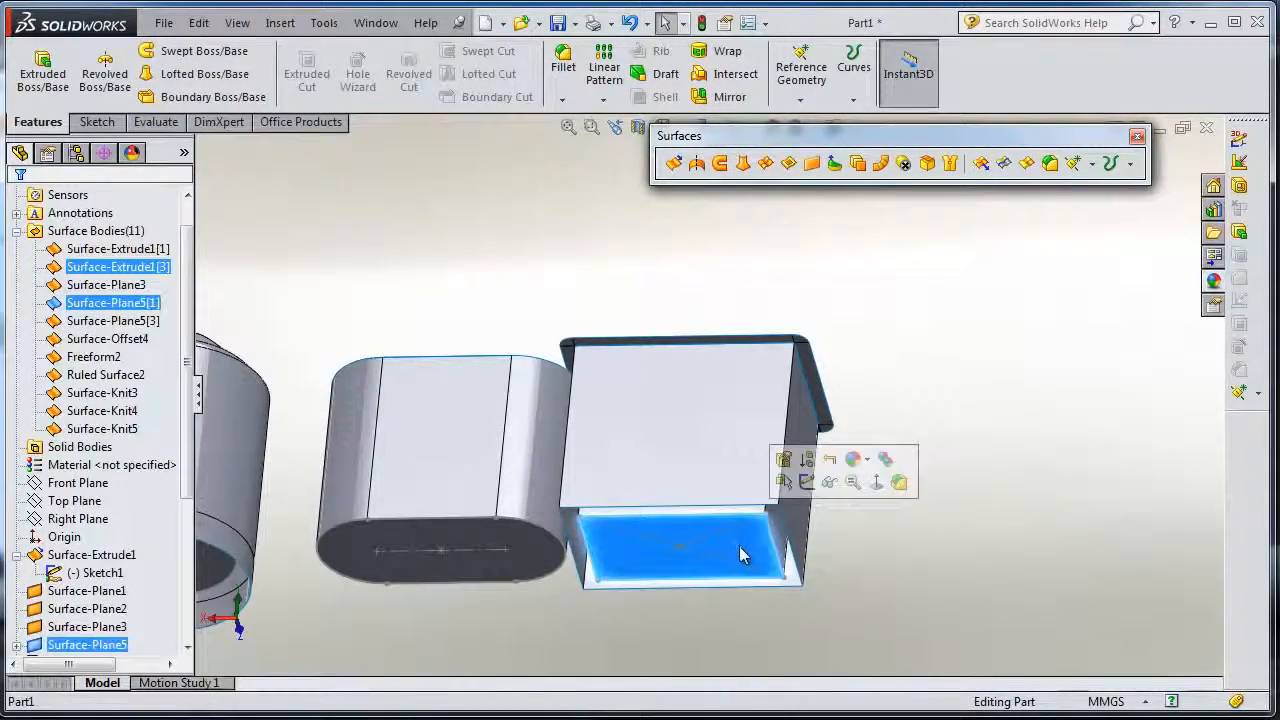
{"action": "left_click", "coordinate": [950, 164]}
{"action": "scroll", "coordinate": [807, 472], "scroll_direction": "down", "scroll_amount": 4}
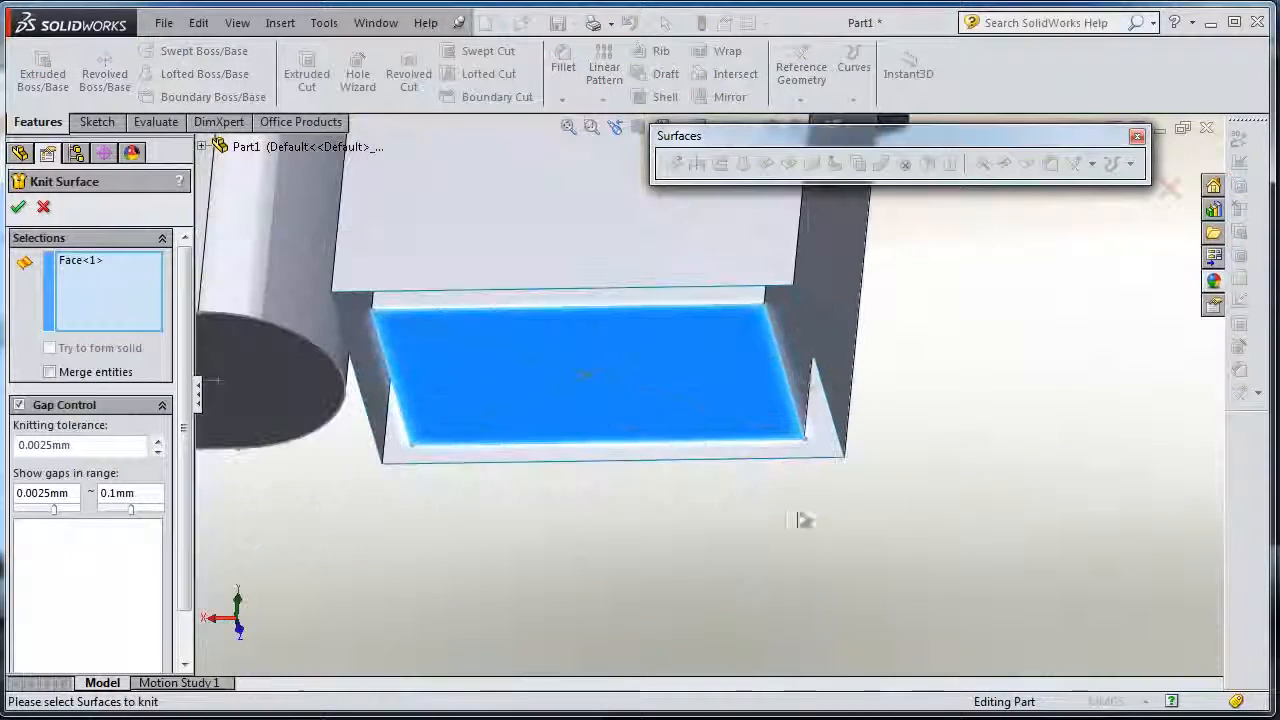
{"action": "left_click", "coordinate": [812, 385]}
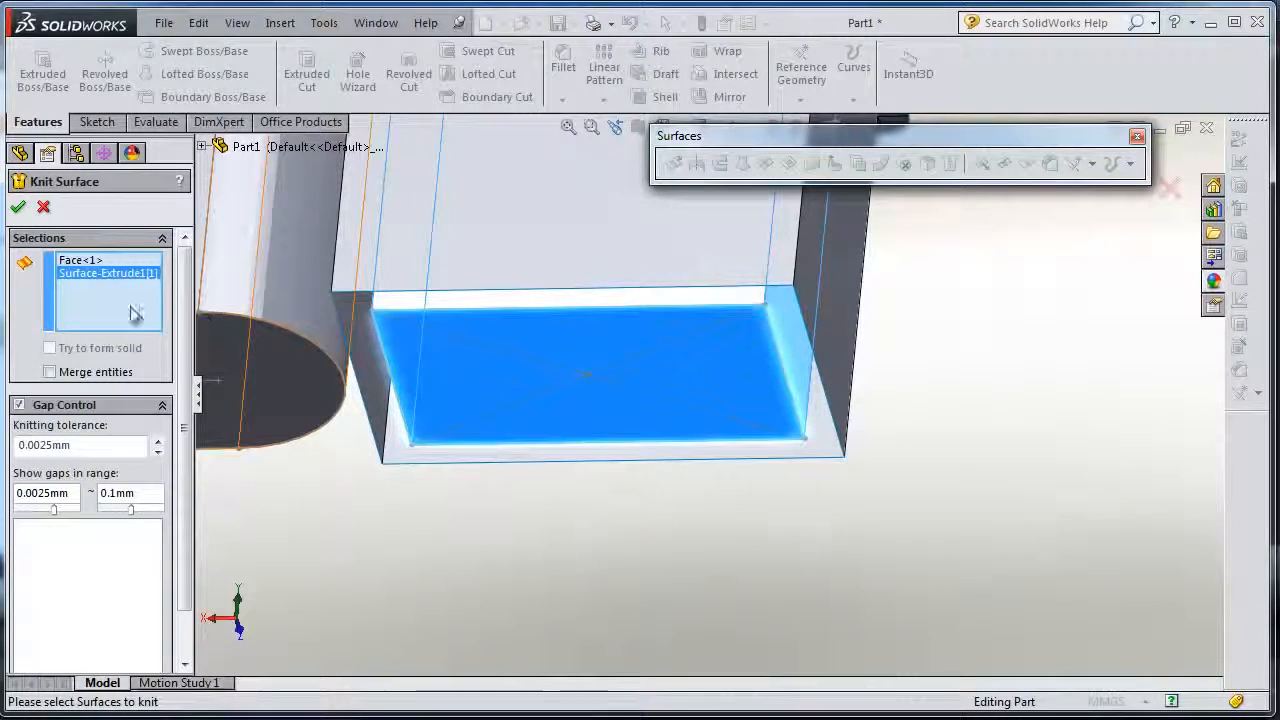
- Accept the box knit, then knit the cylinder's circular bottom face to Surface-Extrude1[3] as Surface-Knit7
{"action": "left_click", "coordinate": [22, 208]}
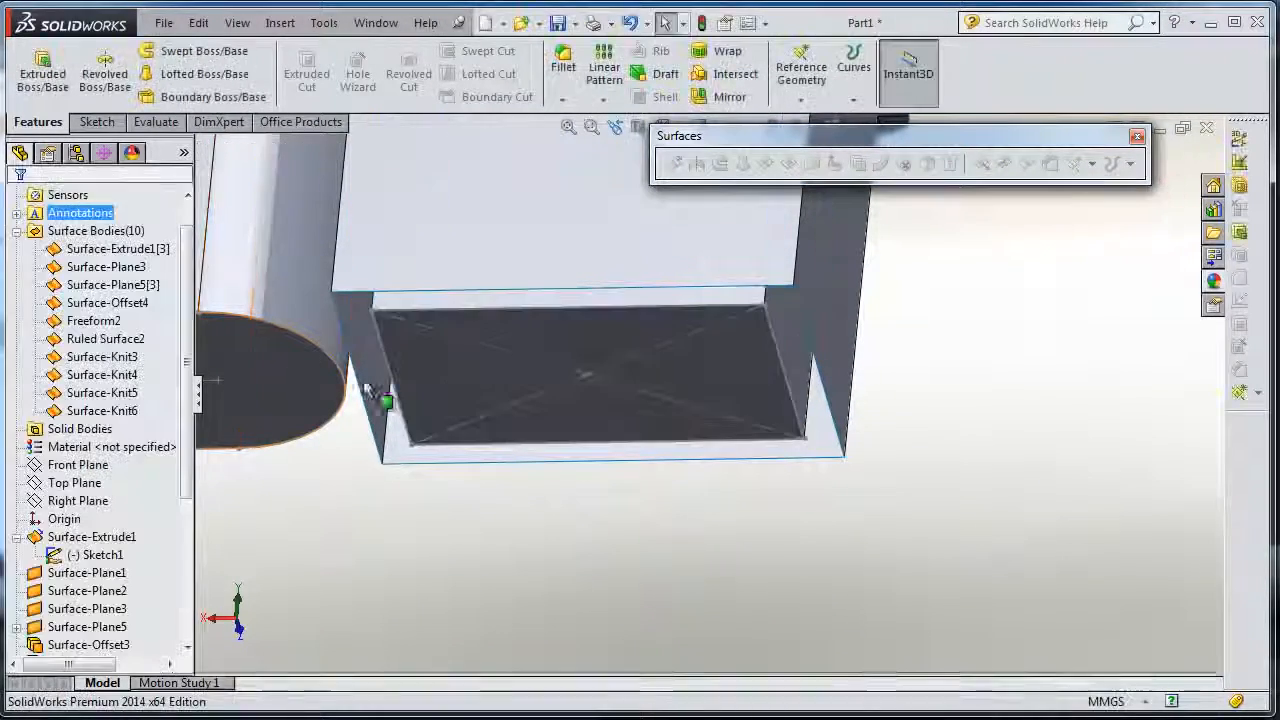
{"action": "scroll", "coordinate": [430, 410], "scroll_direction": "up", "scroll_amount": 4}
{"action": "mouse_move", "coordinate": [430, 415]}
{"action": "middle_mouse_down"}
{"action": "mouse_move", "coordinate": [502, 468]}
{"action": "mouse_move", "coordinate": [460, 355]}
{"action": "middle_mouse_up"}
{"action": "scroll", "coordinate": [290, 340], "scroll_direction": "down", "scroll_amount": 4}
{"action": "left_click", "coordinate": [290, 330]}
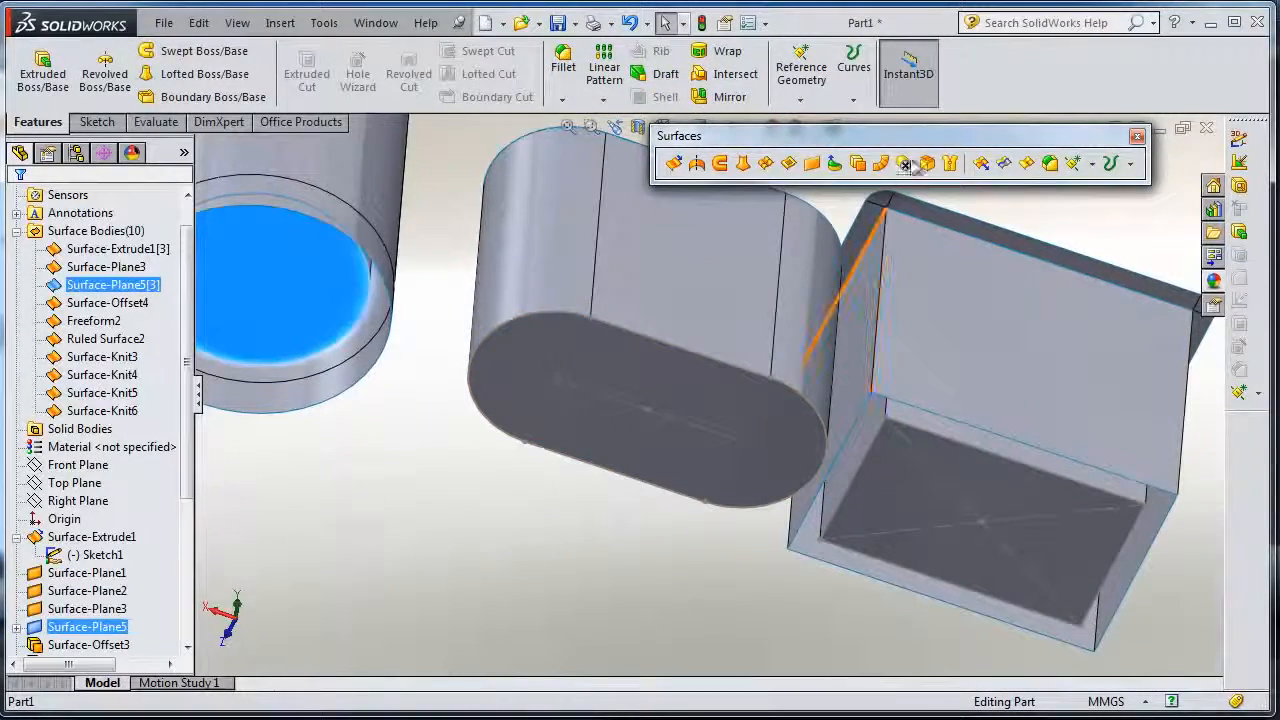
{"action": "left_click", "coordinate": [948, 164]}
{"action": "scroll", "coordinate": [336, 233], "scroll_direction": "down", "scroll_amount": 4}
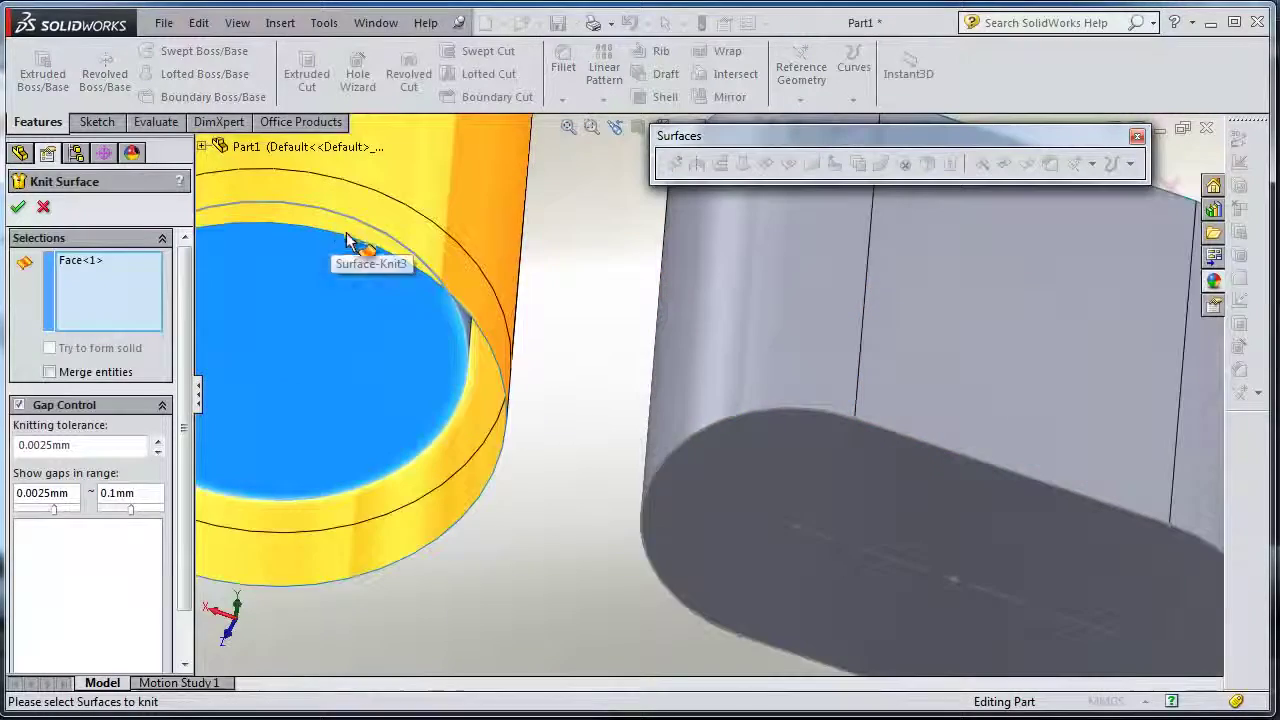
{"action": "middle_click_drag", "start_coordinate": [578, 266], "coordinate": [596, 225]}
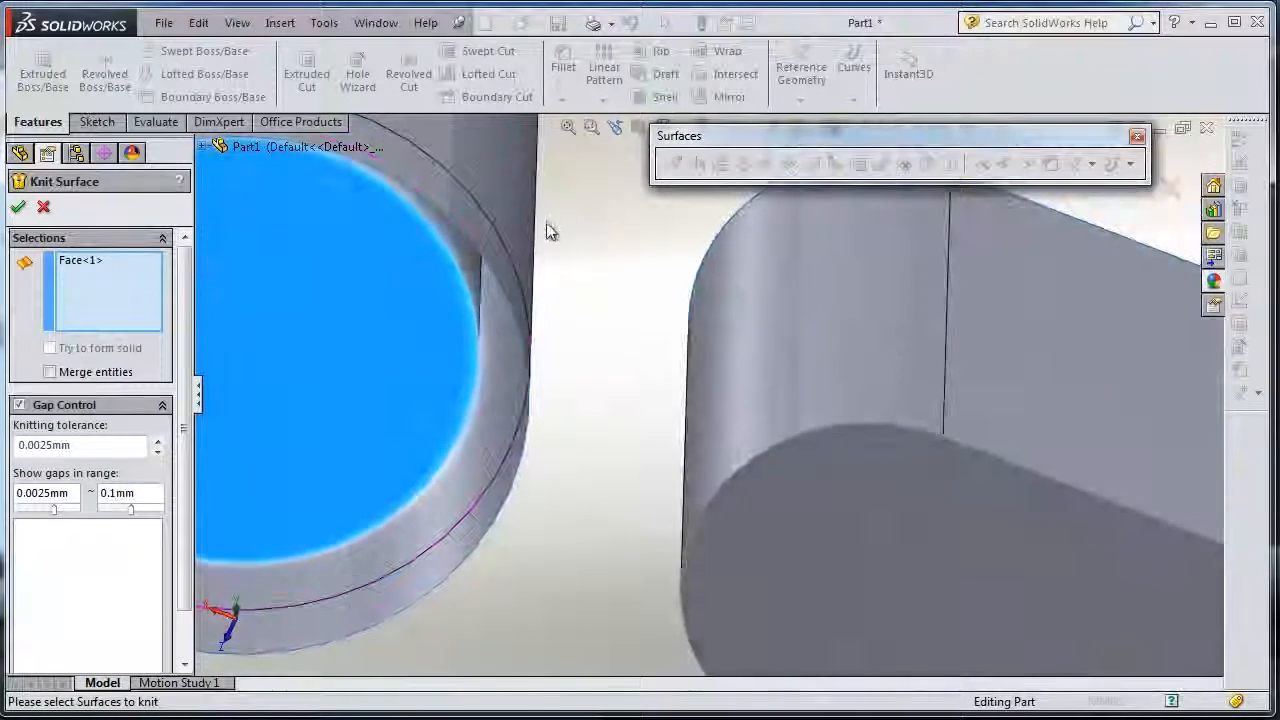
{"action": "left_click", "coordinate": [480, 275]}
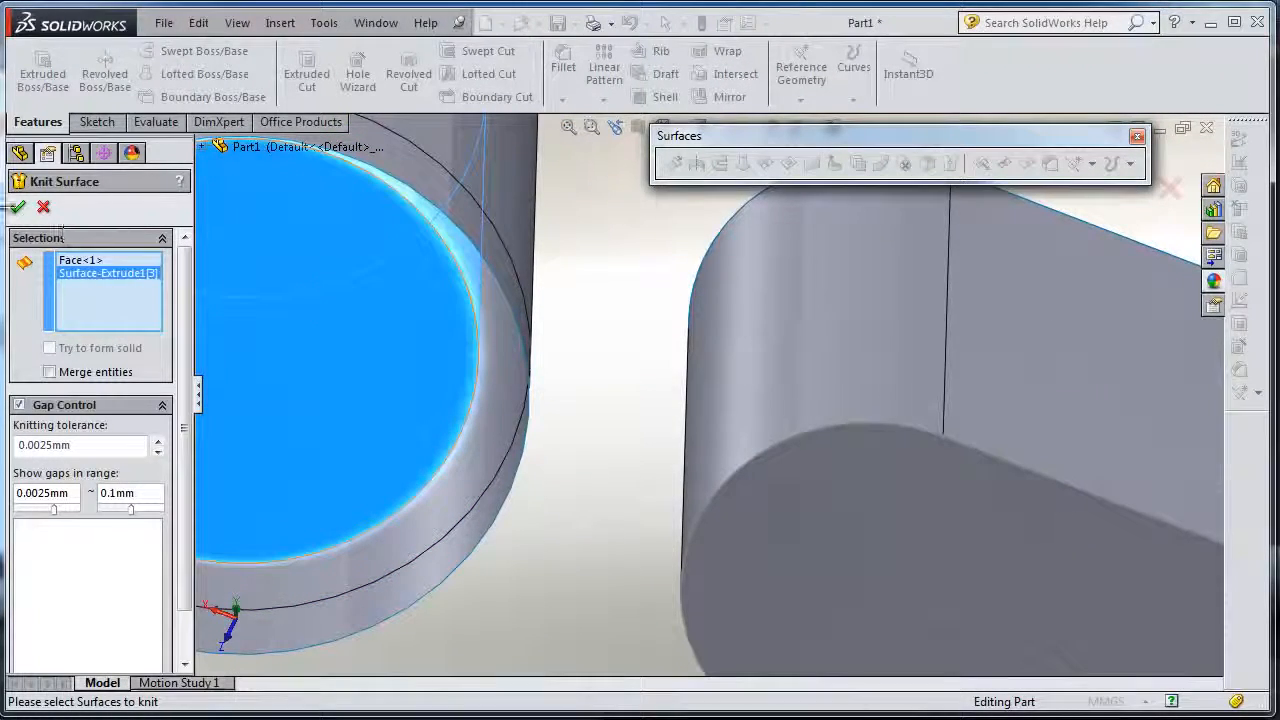
{"action": "left_click", "coordinate": [18, 207]}
{"action": "scroll", "coordinate": [600, 370], "scroll_direction": "up", "scroll_amount": 5}
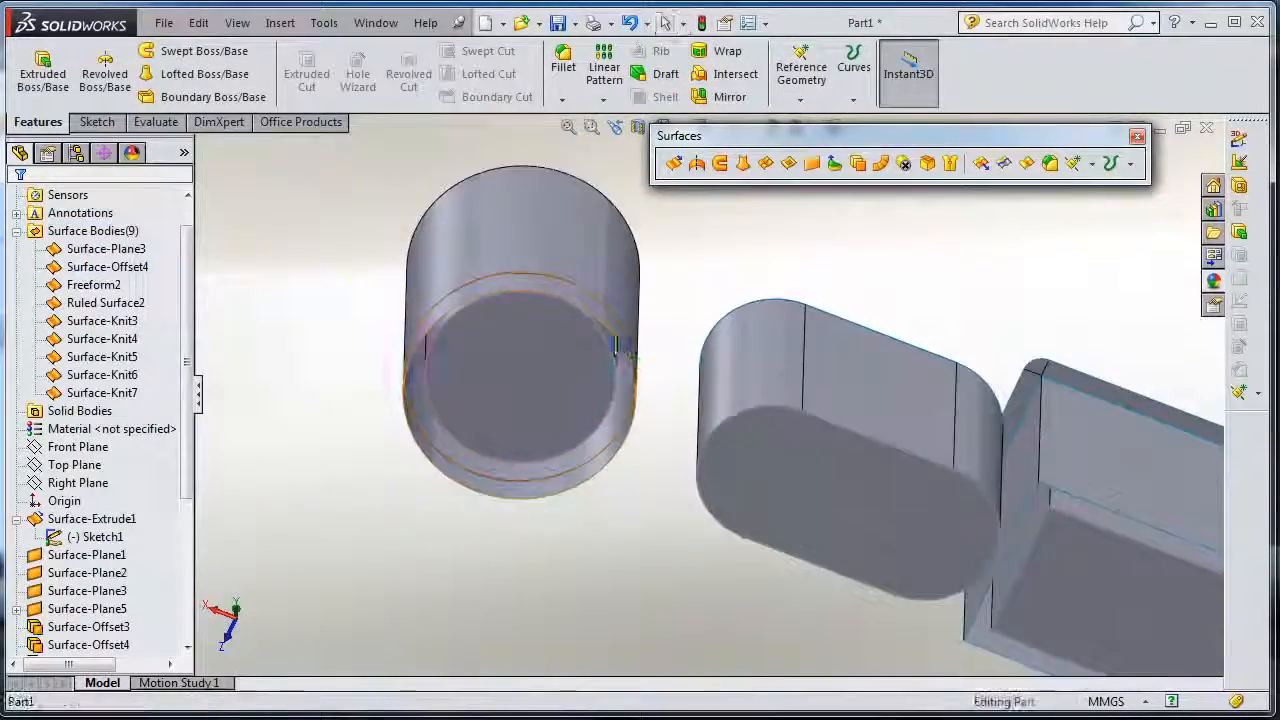
- Knit the Freeform2 wavy top into the box's knit body as Surface-Knit8, leaving eight bodies
{"action": "mouse_move", "coordinate": [620, 345]}
{"action": "middle_mouse_down"}
{"action": "mouse_move", "coordinate": [760, 480]}
{"action": "mouse_move", "coordinate": [810, 500]}
{"action": "mouse_move", "coordinate": [617, 312]}
{"action": "middle_mouse_up"}
{"action": "scroll", "coordinate": [615, 310], "scroll_direction": "down", "scroll_amount": 5}
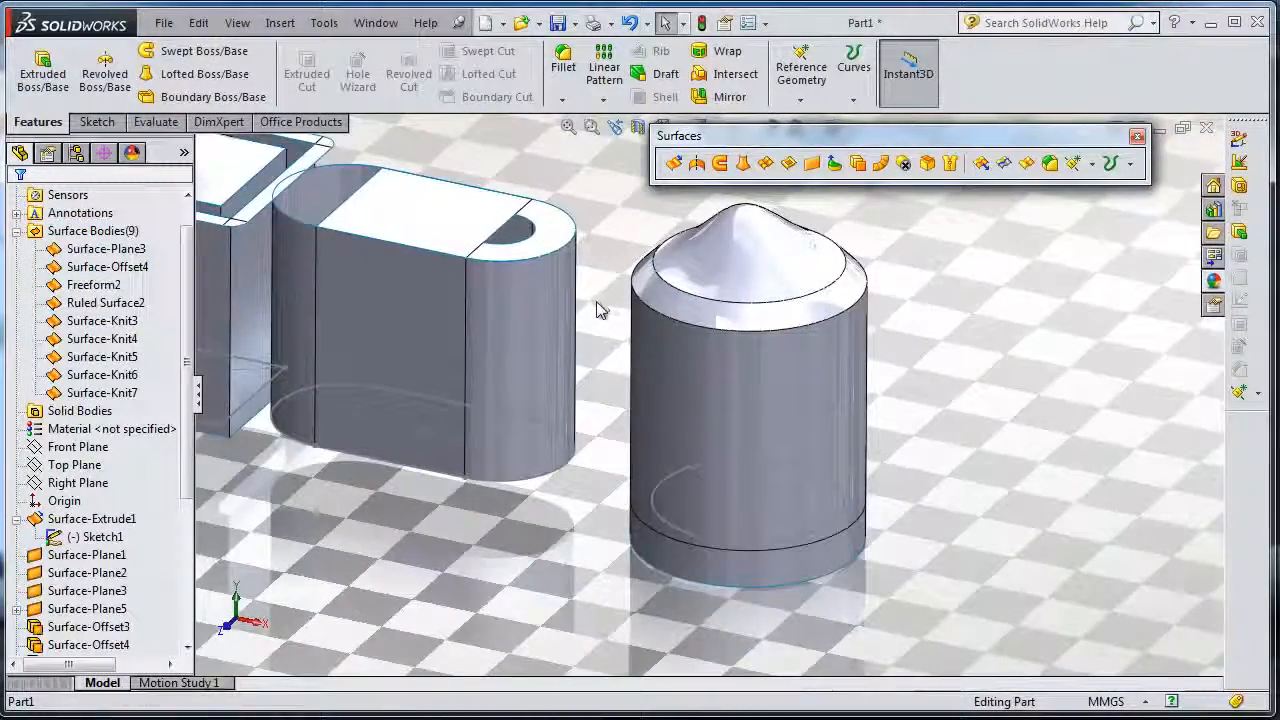
{"action": "left_click", "coordinate": [495, 320]}
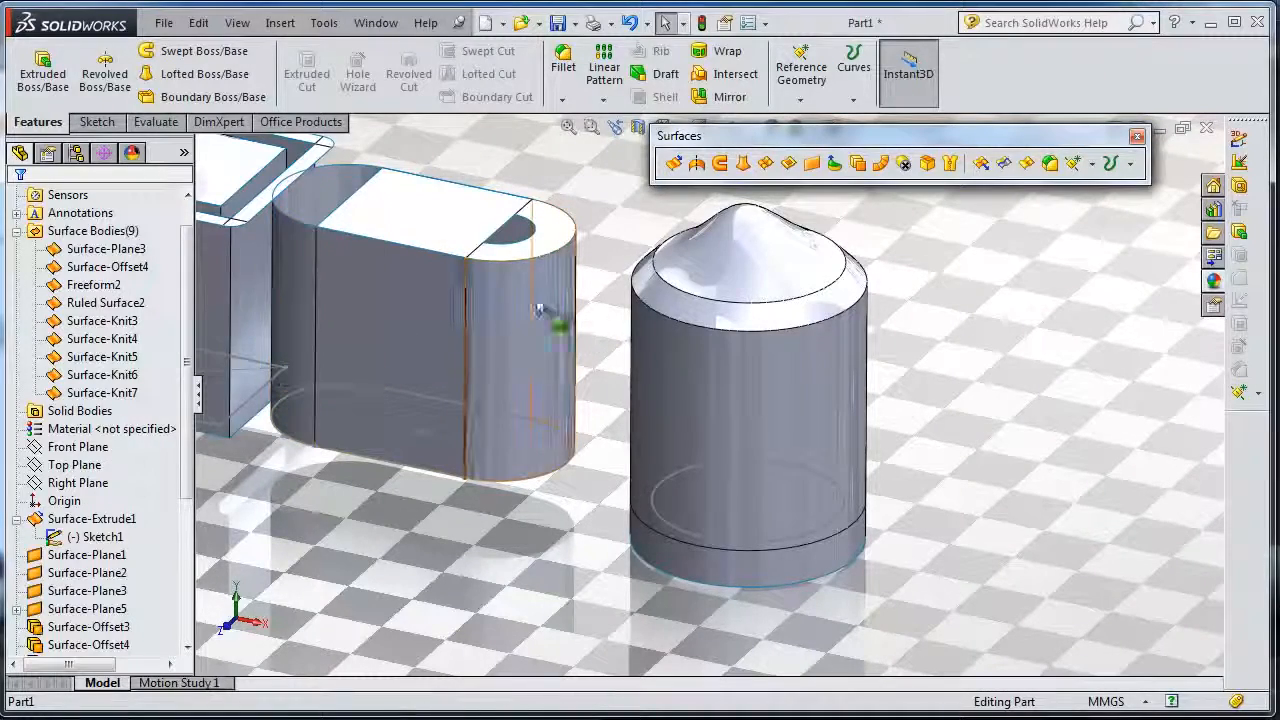
{"action": "left_click", "coordinate": [93, 285]}
{"action": "key", "text": "f"}
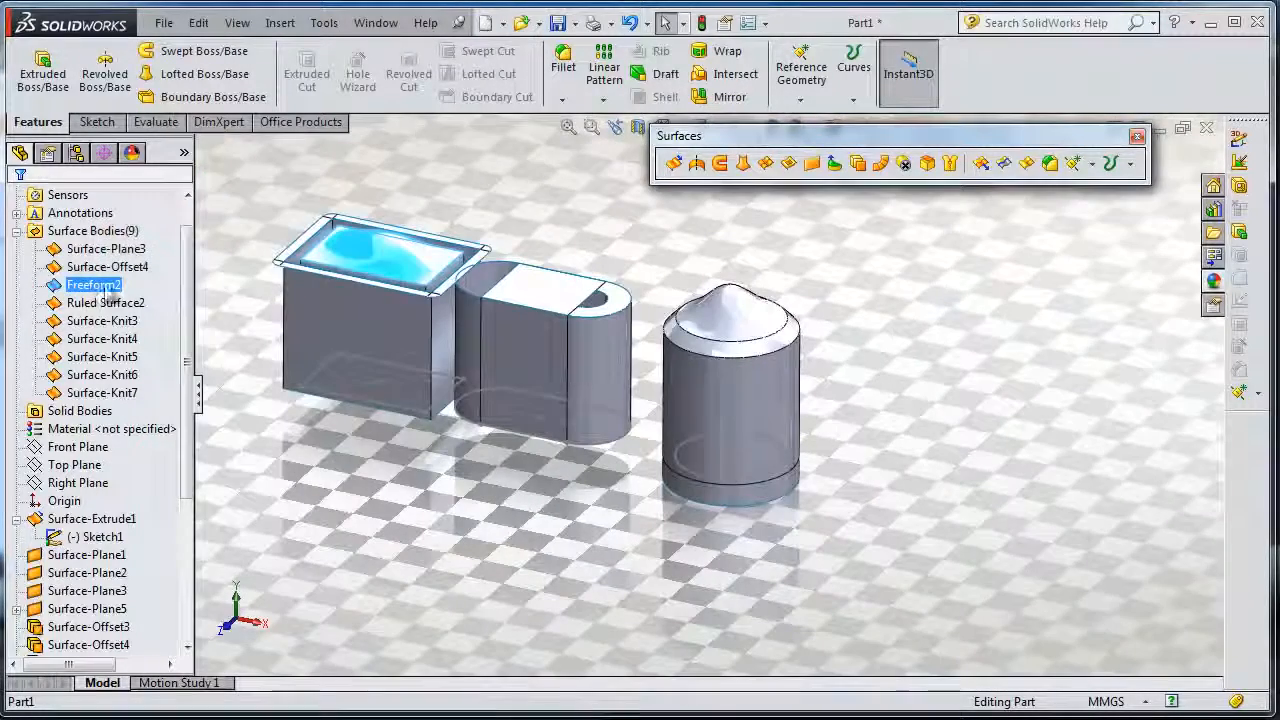
{"action": "left_click", "coordinate": [950, 163]}
{"action": "scroll", "coordinate": [455, 290], "scroll_direction": "down", "scroll_amount": 4}
{"action": "scroll", "coordinate": [455, 290], "scroll_direction": "down", "scroll_amount": 3}
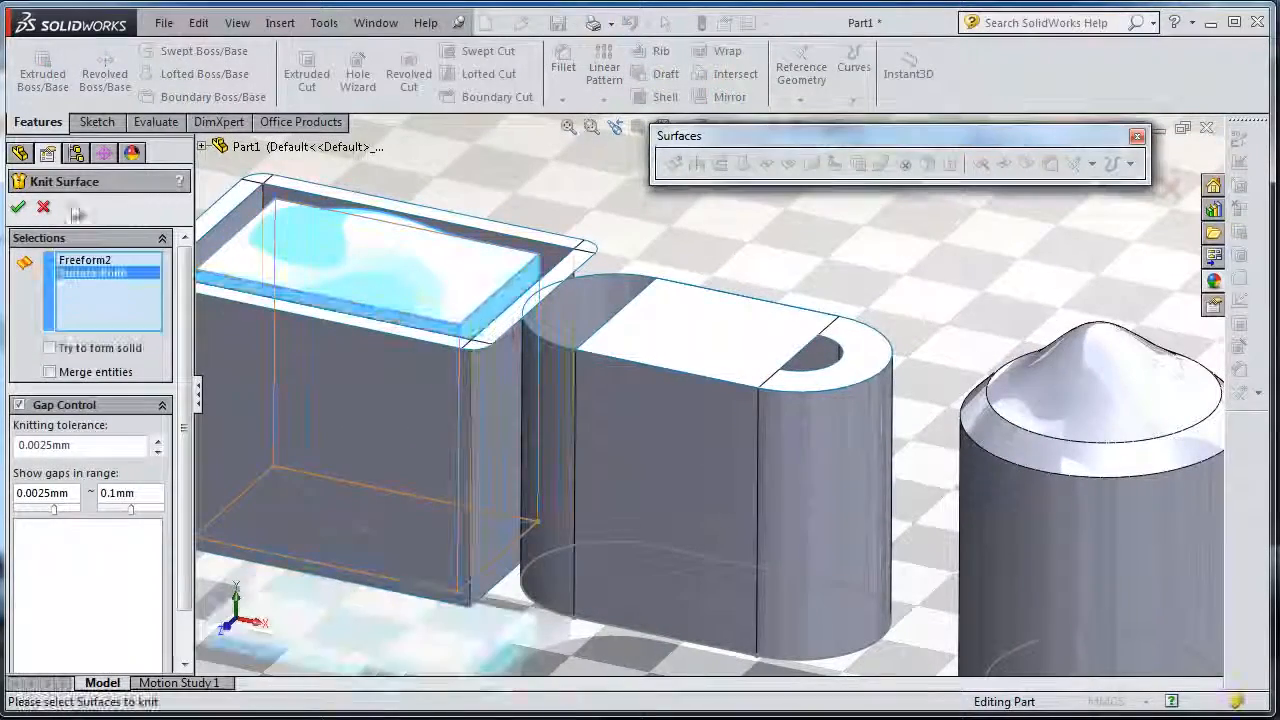
{"action": "left_click", "coordinate": [18, 207]}
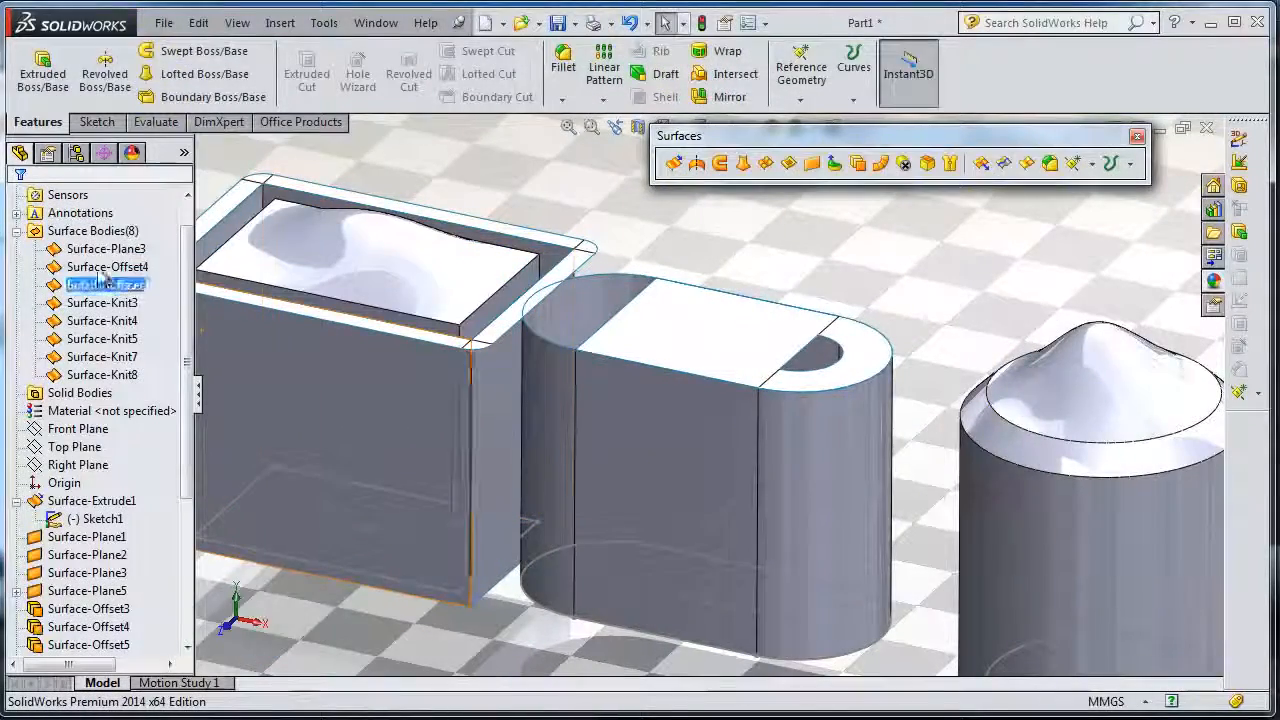
{"action": "left_click", "coordinate": [105, 249]}
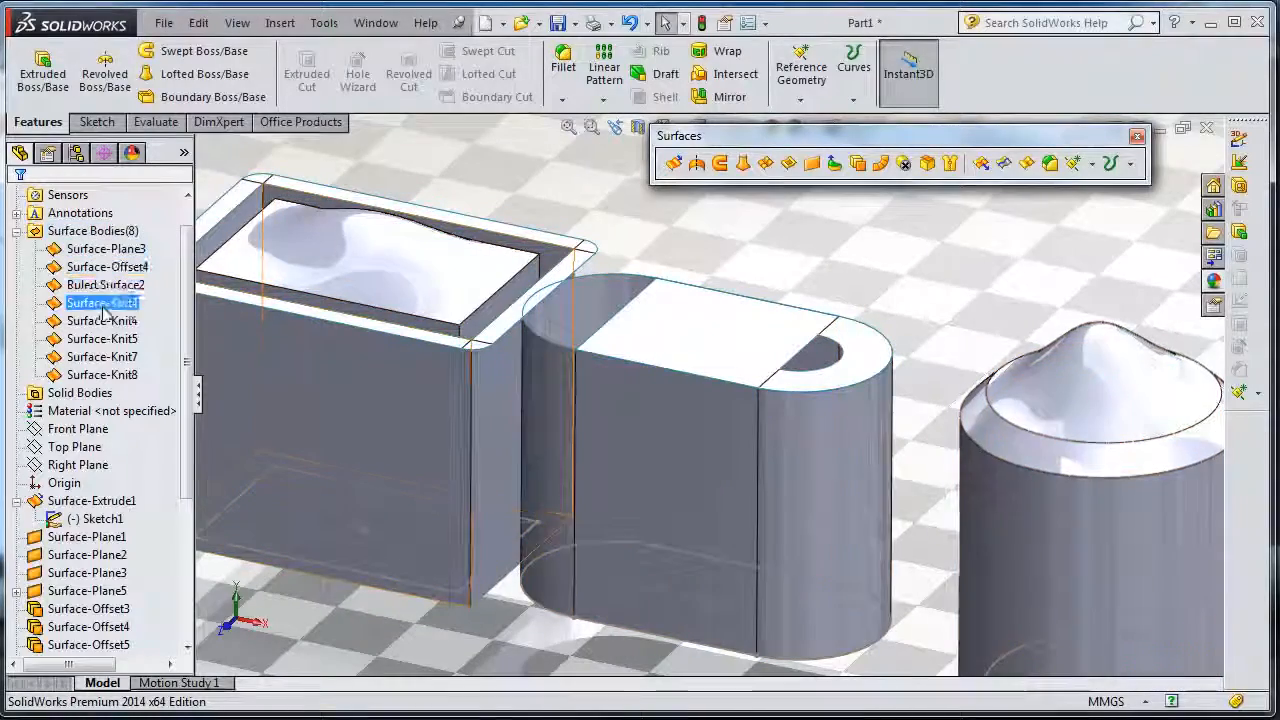
{"action": "left_click", "coordinate": [103, 357]}
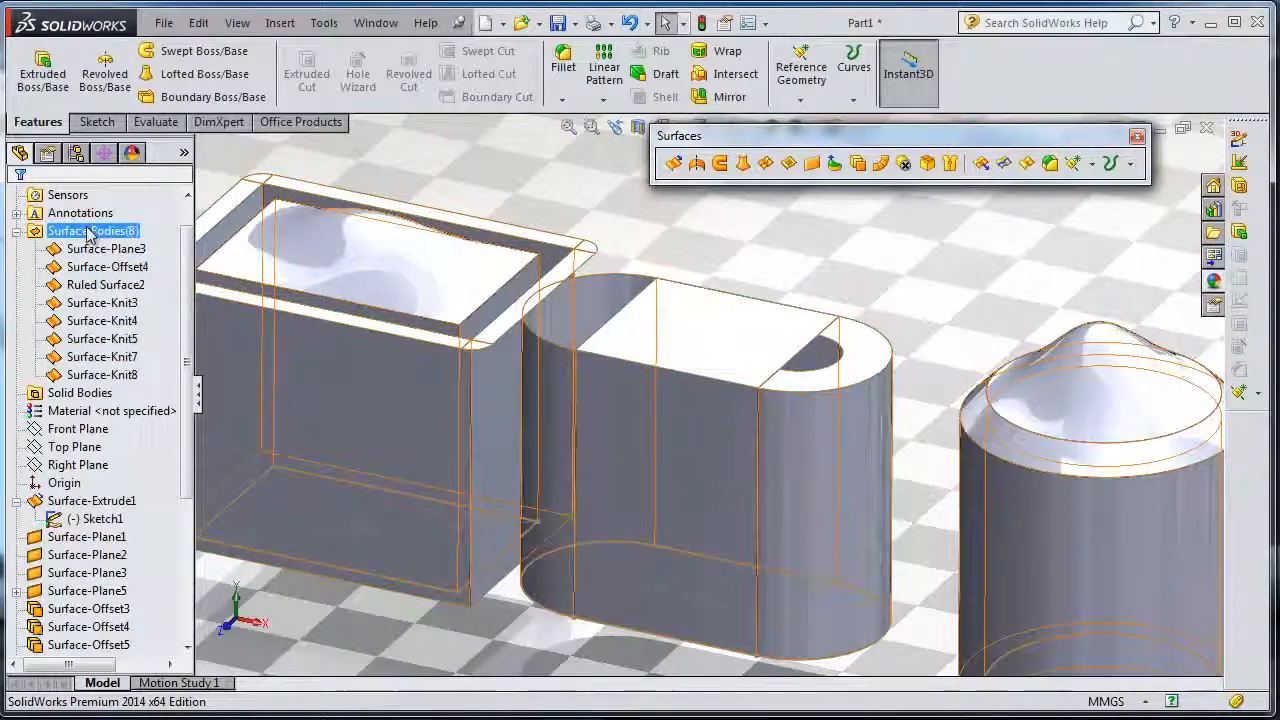
{"action": "left_click", "coordinate": [300, 400]}
{"action": "middle_click_drag", "start_coordinate": [900, 380], "coordinate": [945, 405]}
{"action": "scroll", "coordinate": [945, 405], "scroll_direction": "down", "scroll_amount": 1}
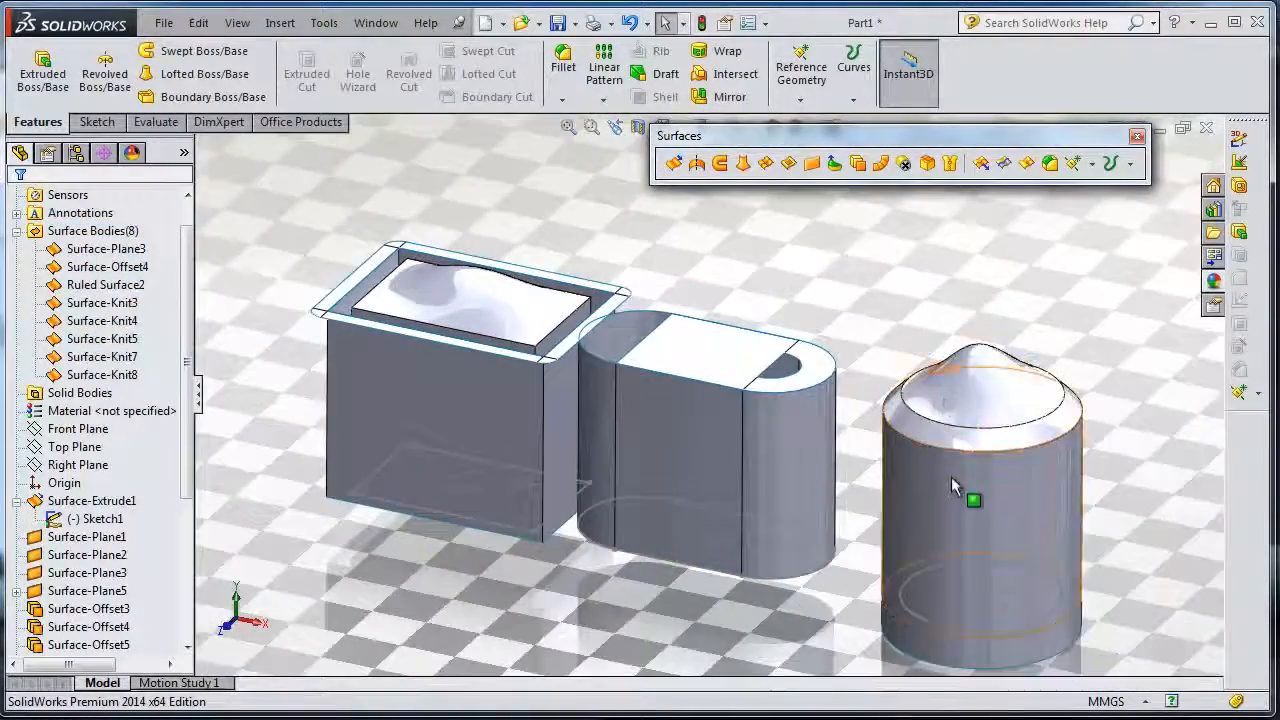
{"action": "scroll", "coordinate": [940, 480], "scroll_direction": "down", "scroll_amount": 1}
{"action": "left_click", "coordinate": [592, 322]}
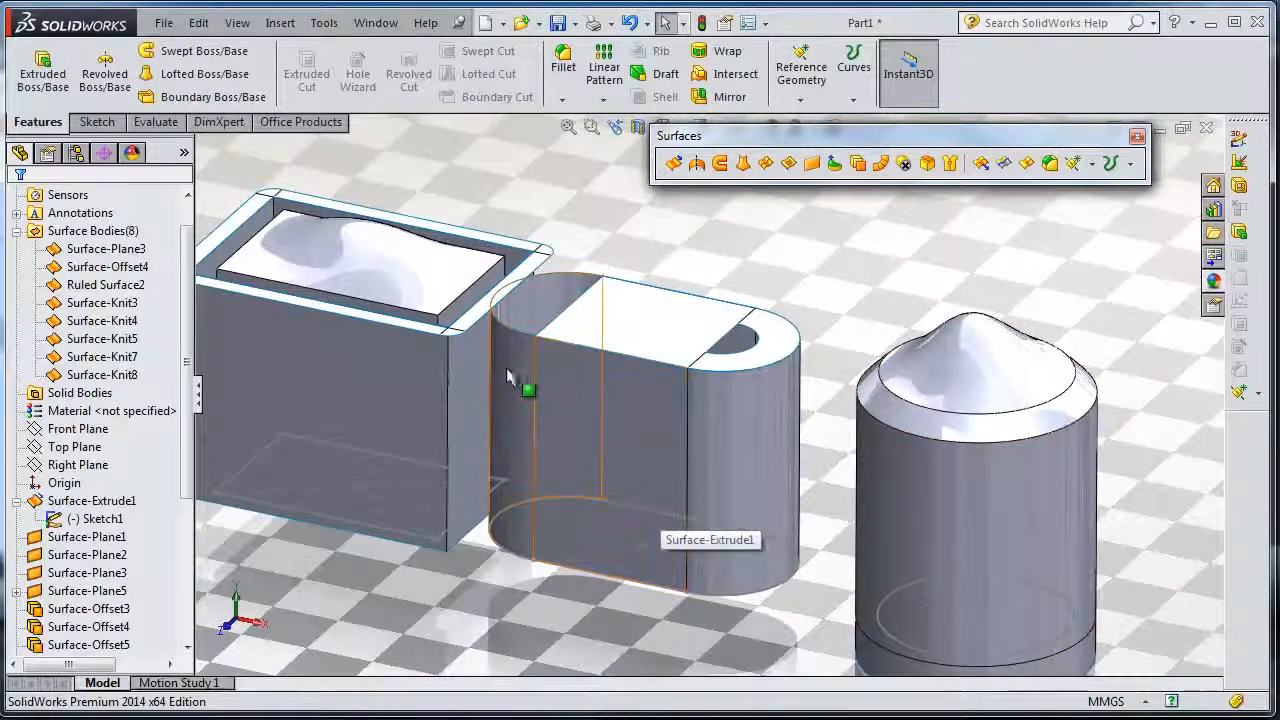
{"action": "middle_click_drag", "start_coordinate": [510, 368], "coordinate": [560, 330]}
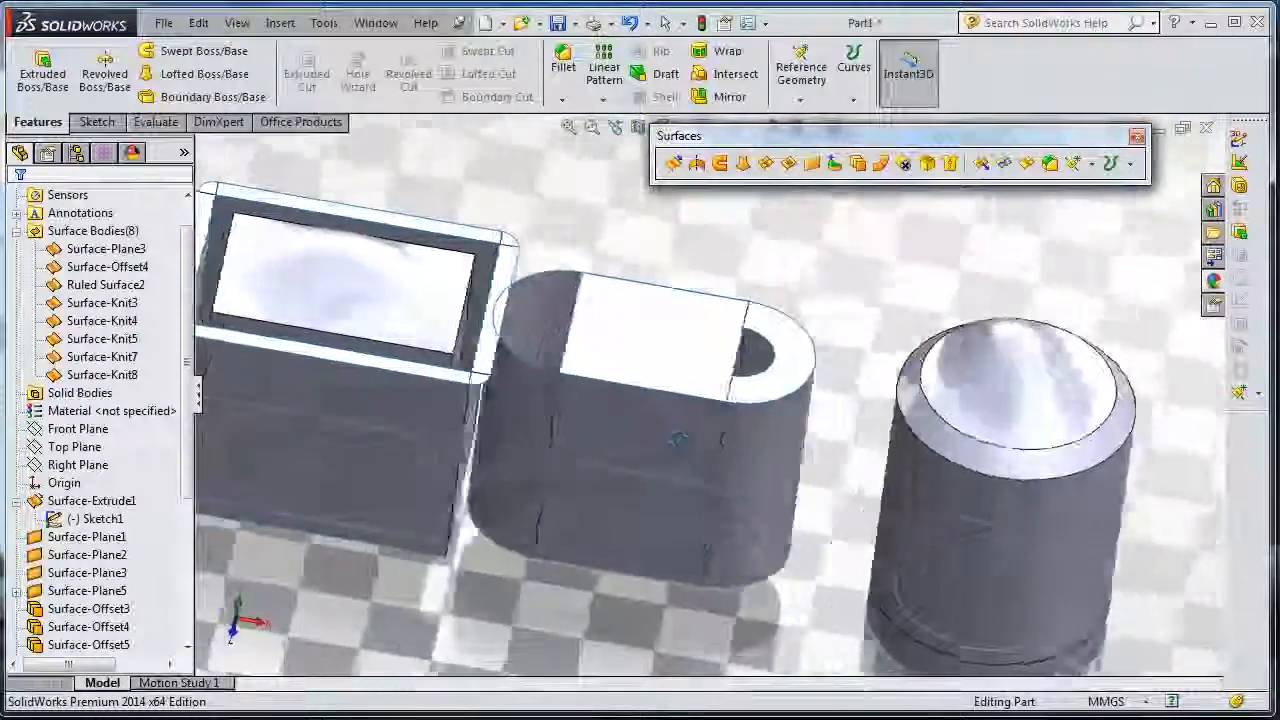